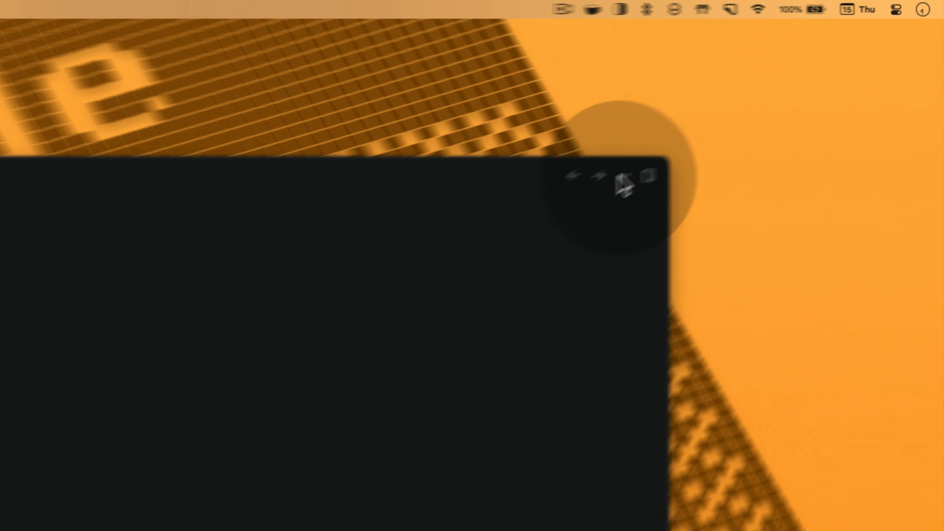
Step: Install the Agenda plugin from the plugin marketplace and close the plugin manager
{"action": "left_click", "coordinate": [792, 82]}
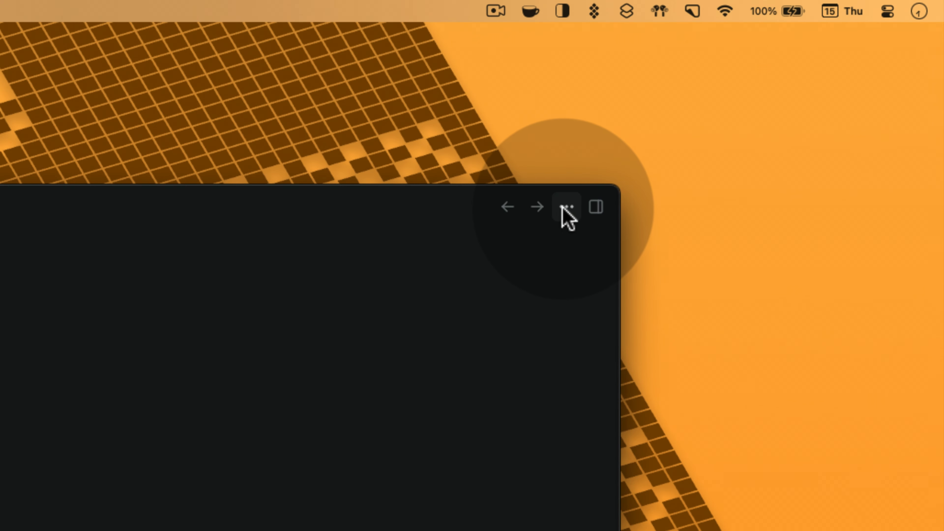
{"action": "left_click", "coordinate": [562, 208]}
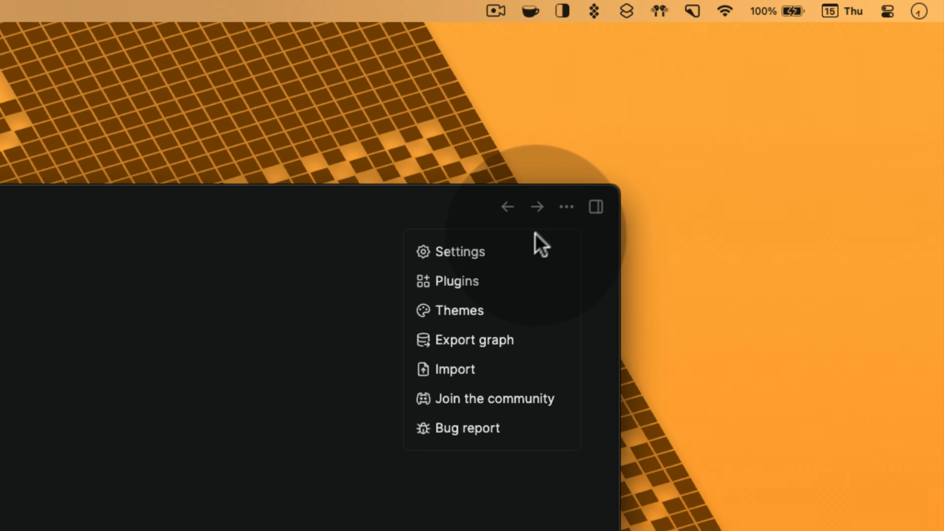
{"action": "left_click", "coordinate": [521, 280]}
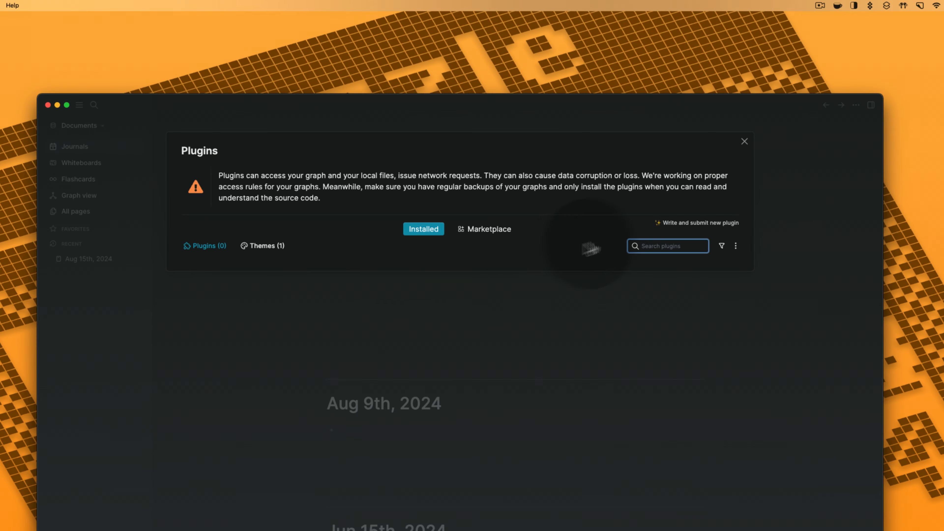
{"action": "left_click", "coordinate": [484, 229]}
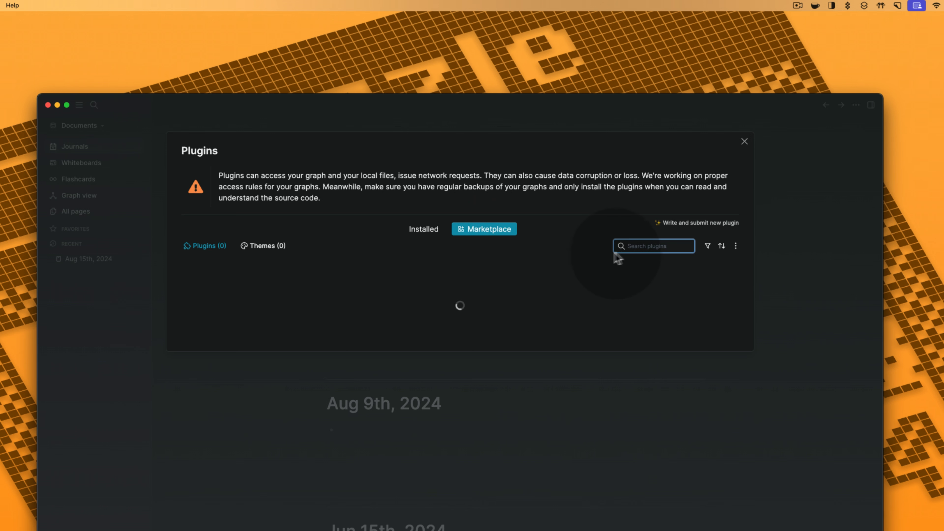
{"action": "type", "text": "agenda"}
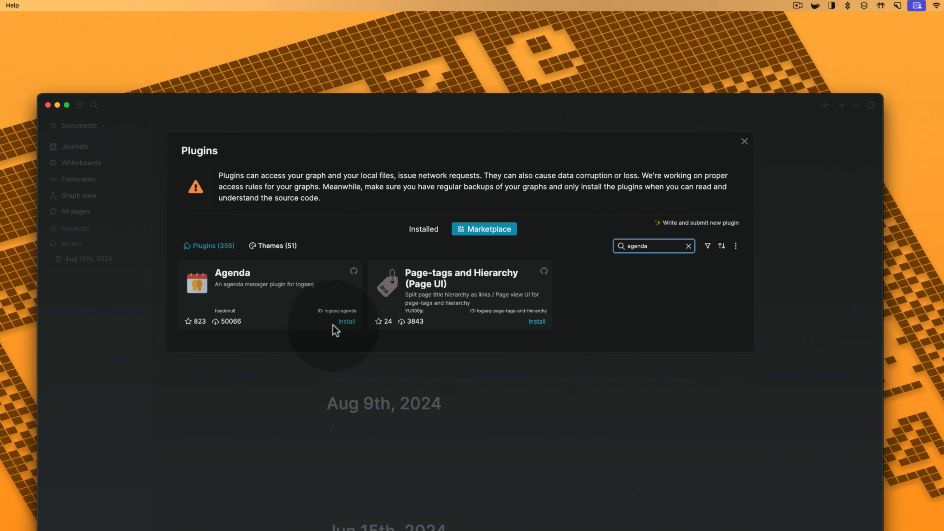
{"action": "left_click", "coordinate": [345, 322]}
{"action": "left_click", "coordinate": [345, 322]}
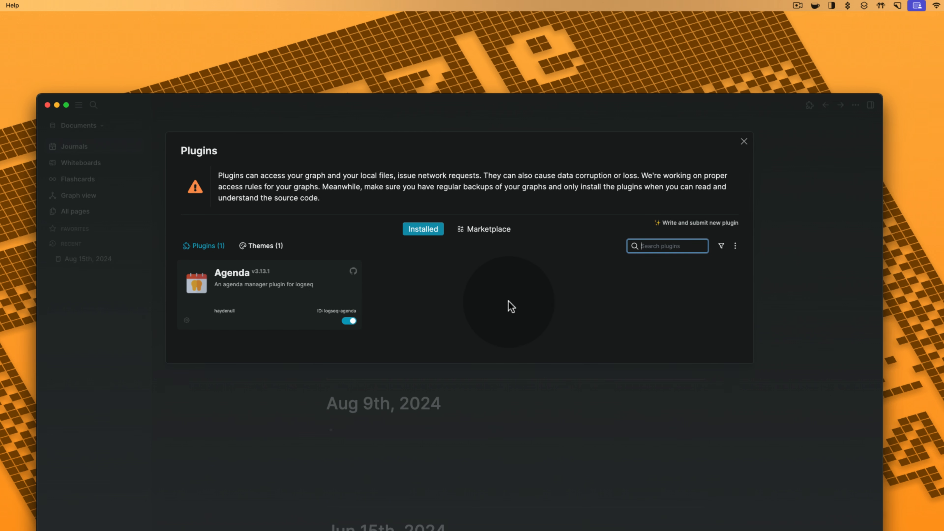
{"action": "left_click", "coordinate": [743, 141]}
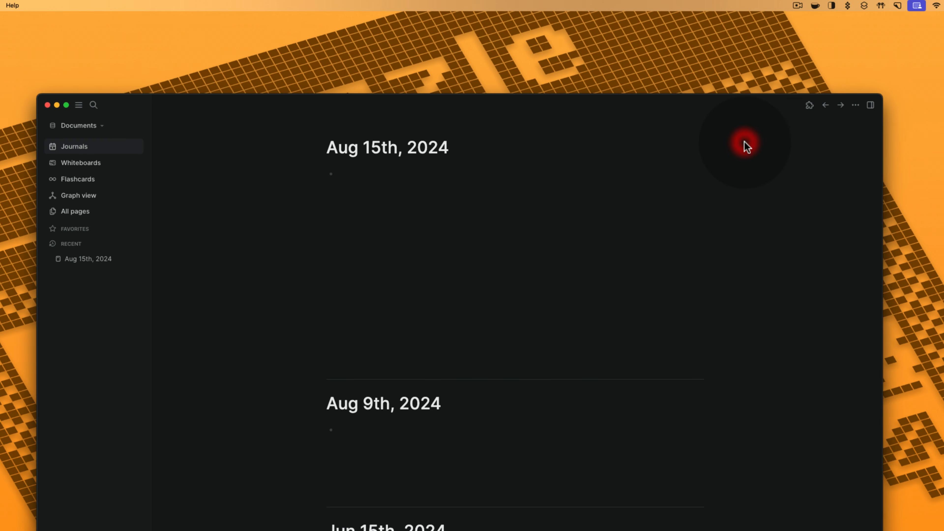
Step: Pin Agenda3 to the toolbar and open its task board
{"action": "left_click", "coordinate": [810, 105]}
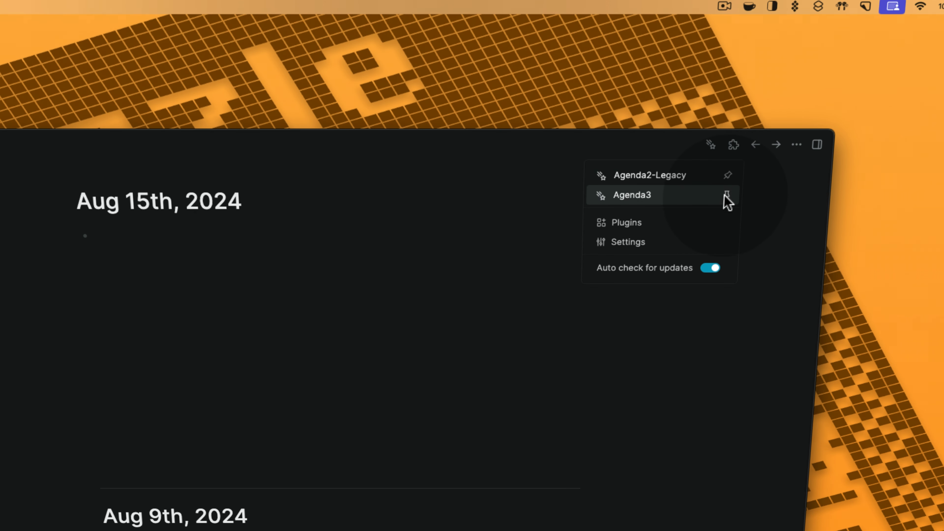
{"action": "left_click", "coordinate": [768, 229]}
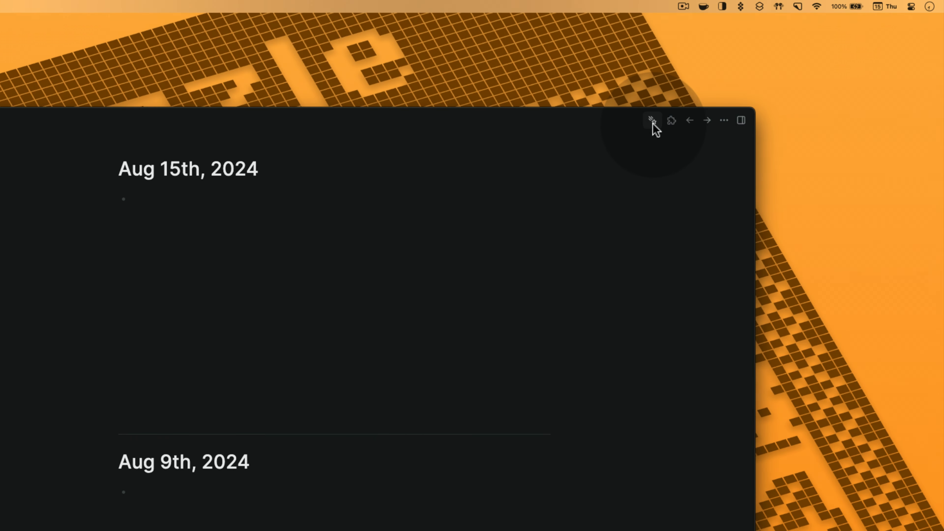
{"action": "left_click", "coordinate": [652, 122]}
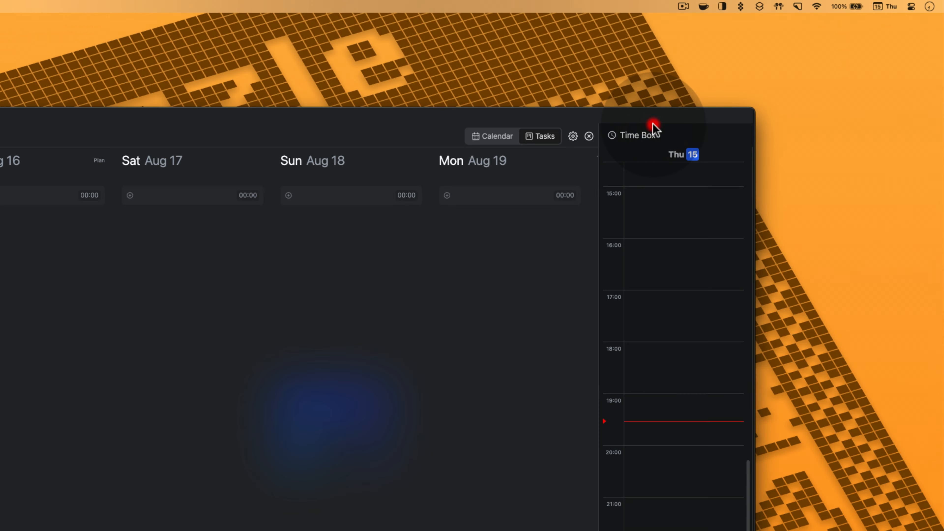
Step: Configure Agenda's general settings to use the journal day as schedule, with English as language and Mon as start of week
{"action": "left_click", "coordinate": [574, 140]}
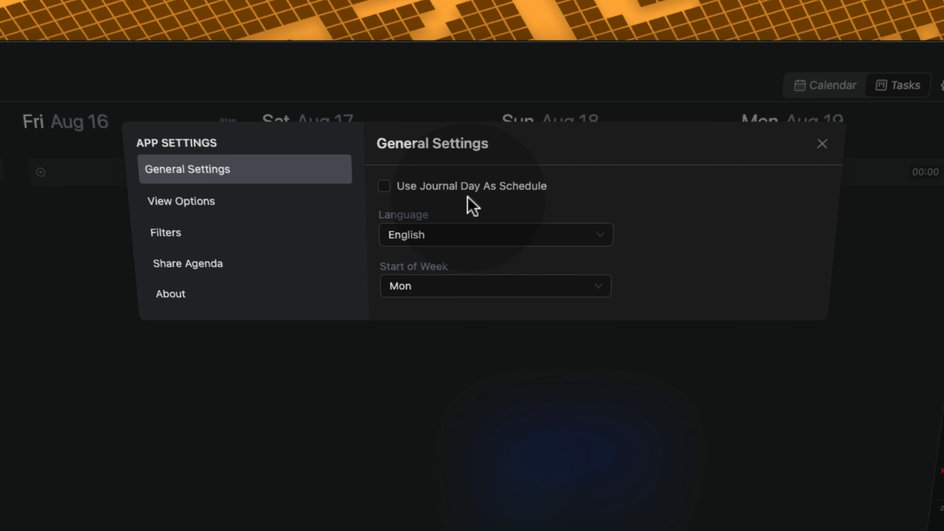
{"action": "left_click", "coordinate": [475, 197]}
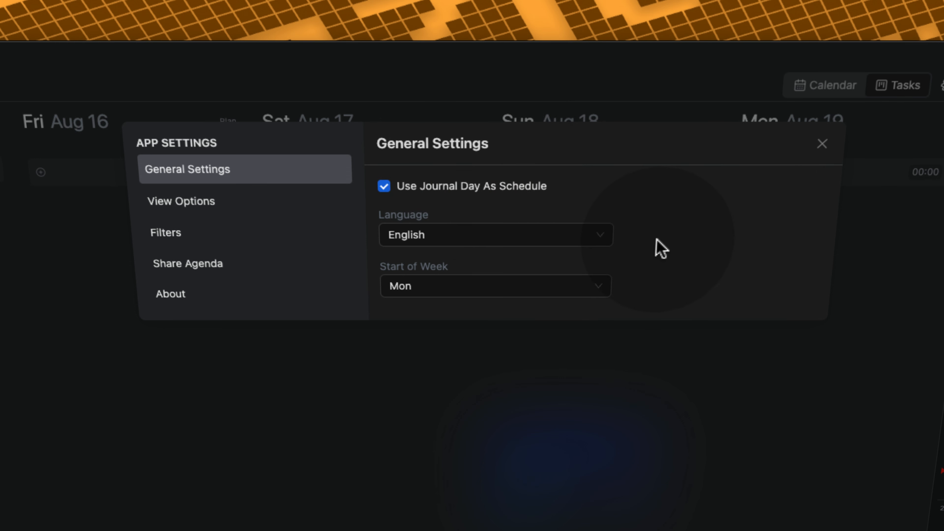
{"action": "left_click", "coordinate": [480, 239]}
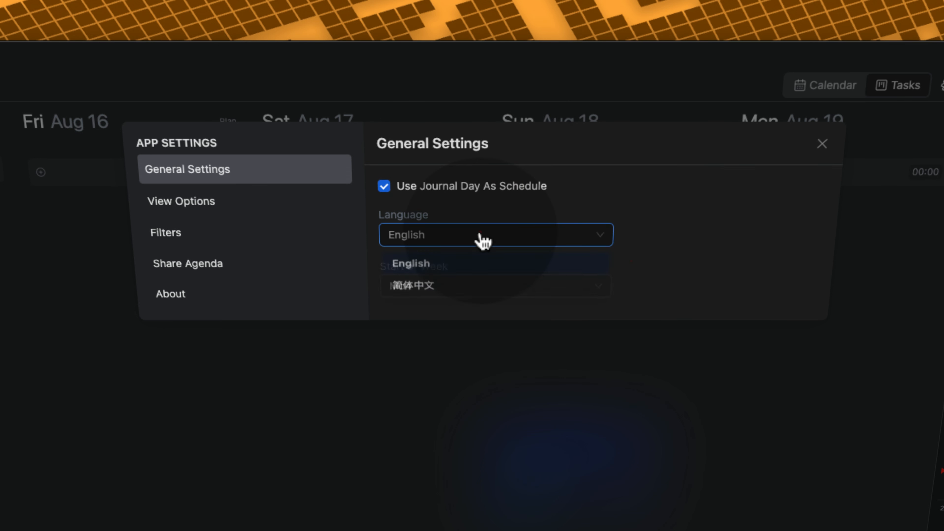
{"action": "left_click", "coordinate": [475, 267]}
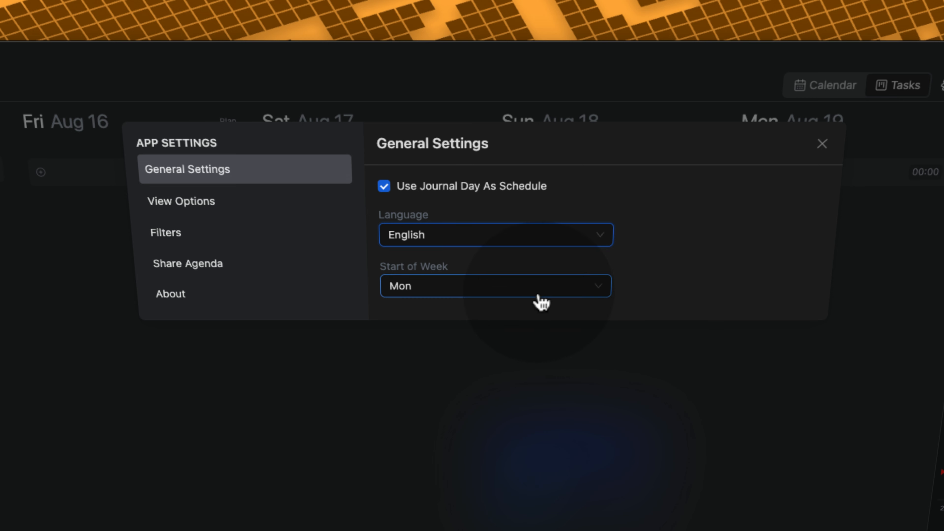
{"action": "left_click", "coordinate": [543, 302]}
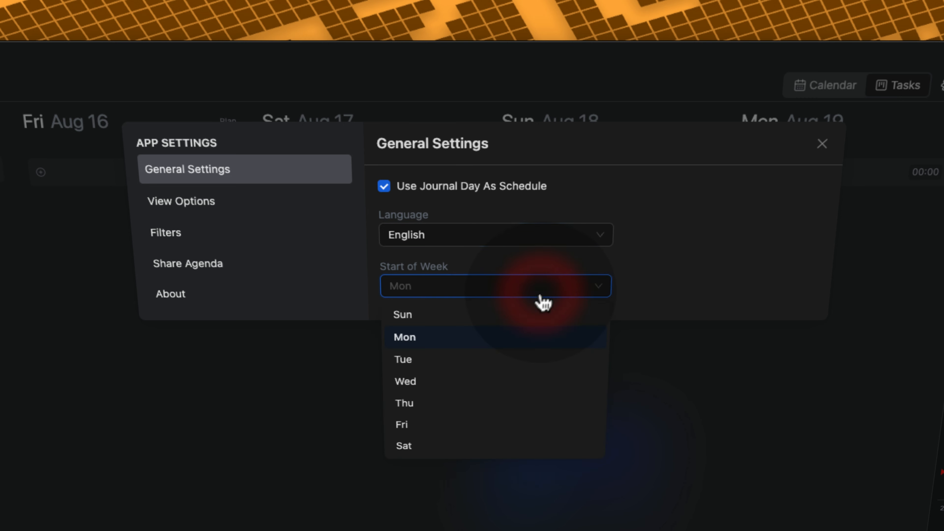
{"action": "left_click", "coordinate": [466, 315]}
{"action": "left_click", "coordinate": [558, 290]}
{"action": "left_click", "coordinate": [496, 335]}
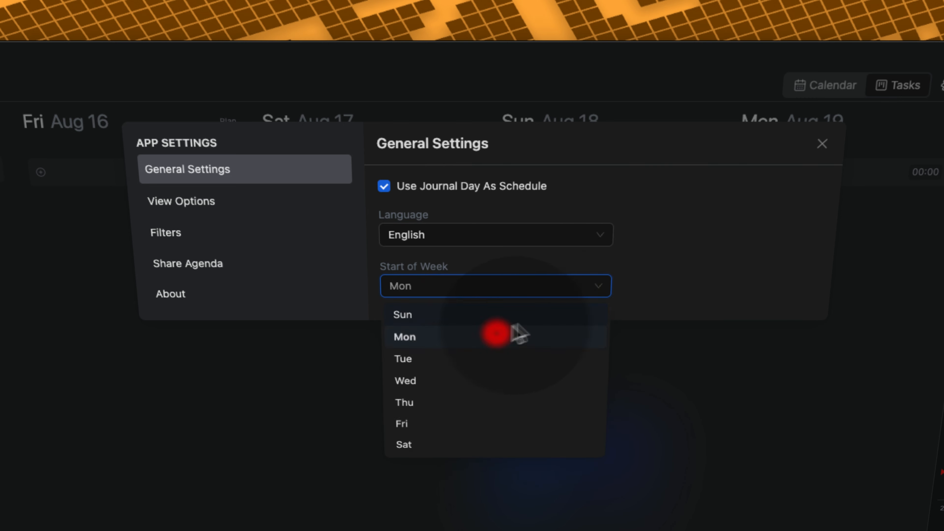
{"action": "left_click", "coordinate": [702, 264]}
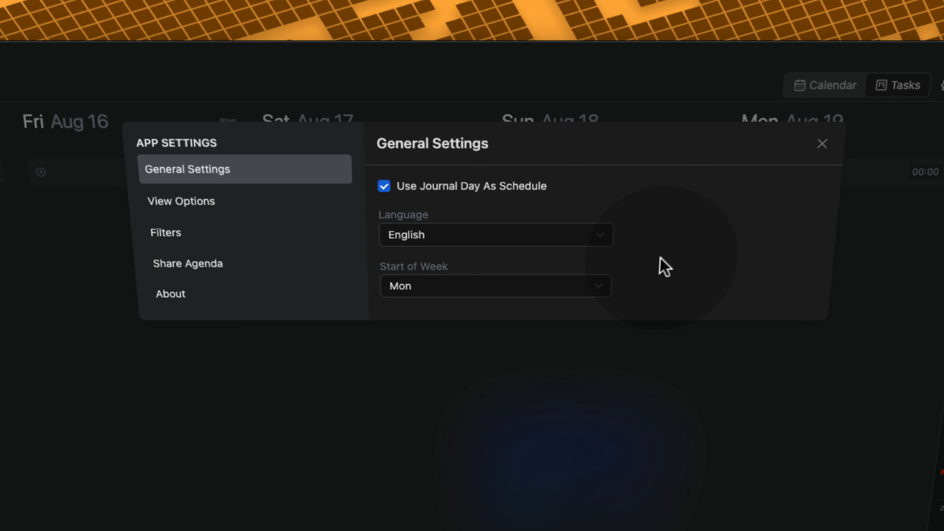
Step: Enable Show Time Log and Hide Completed Tasks in Agenda's view options and close the settings
{"action": "left_click", "coordinate": [239, 201]}
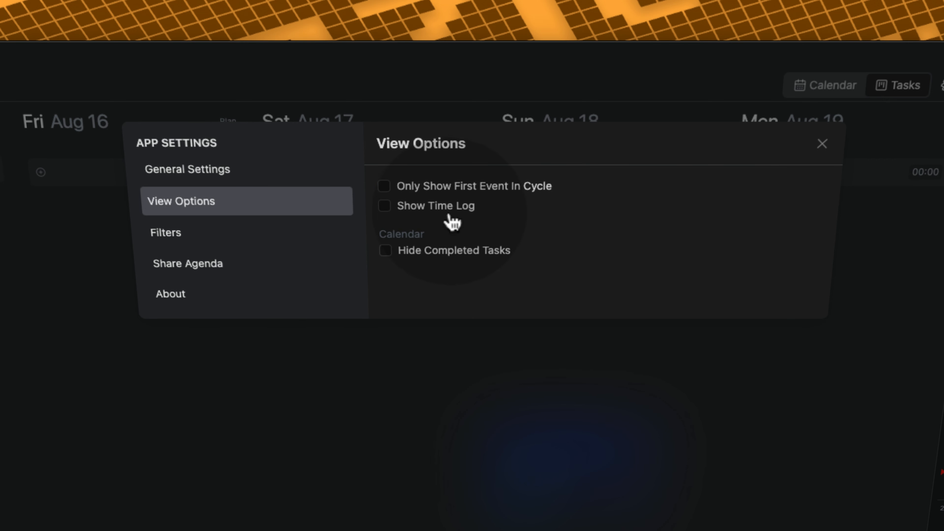
{"action": "left_click", "coordinate": [439, 210]}
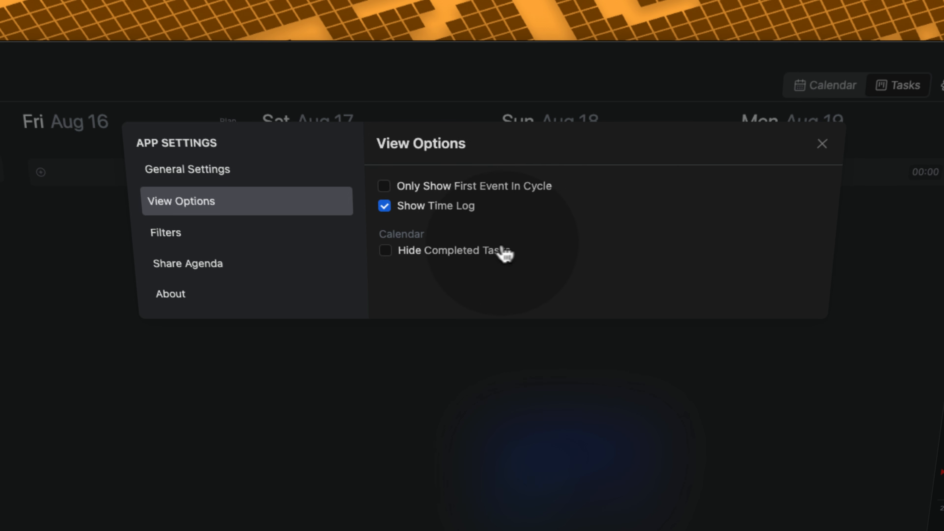
{"action": "left_click", "coordinate": [467, 250]}
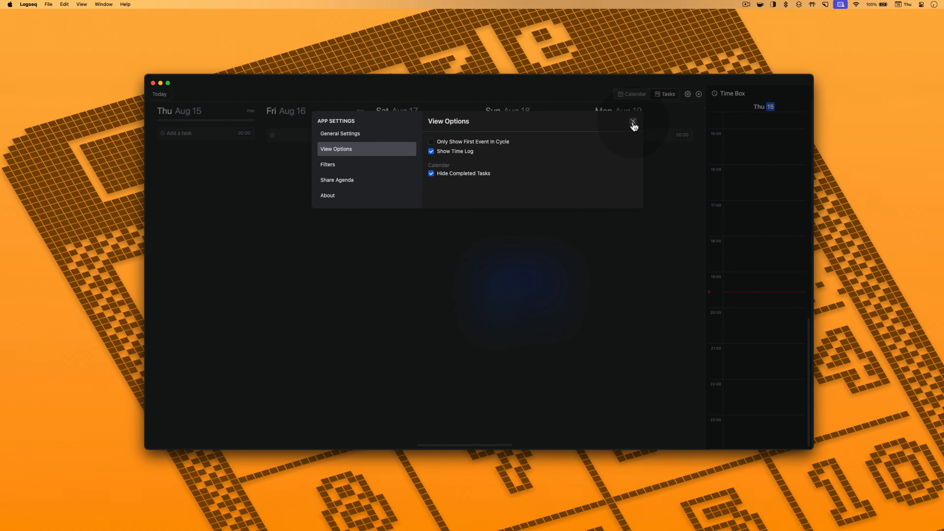
{"action": "left_click", "coordinate": [633, 122]}
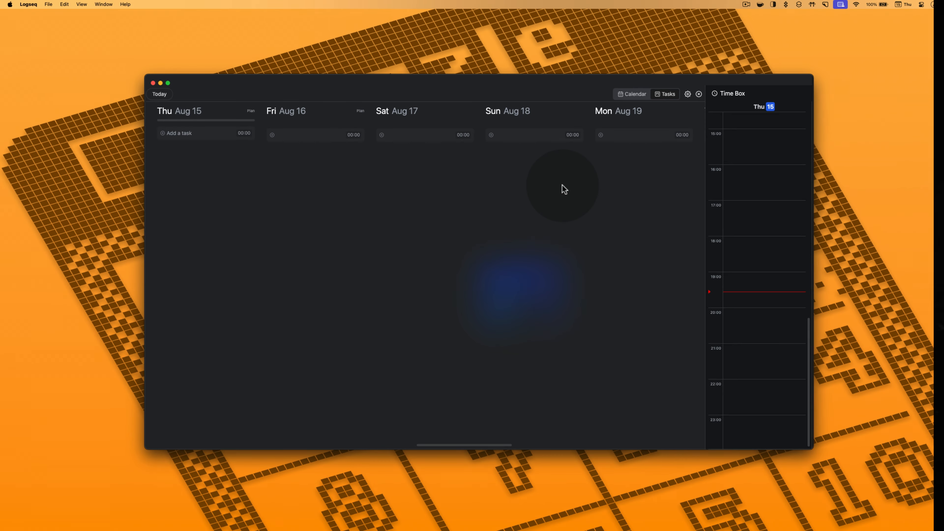
Step: Leave Agenda and add the TODO items Task 1, Task 2 and Task 3 to the Aug 15th, 2024 journal
{"action": "left_click", "coordinate": [699, 94]}
{"action": "type", "text": "Task 1"}
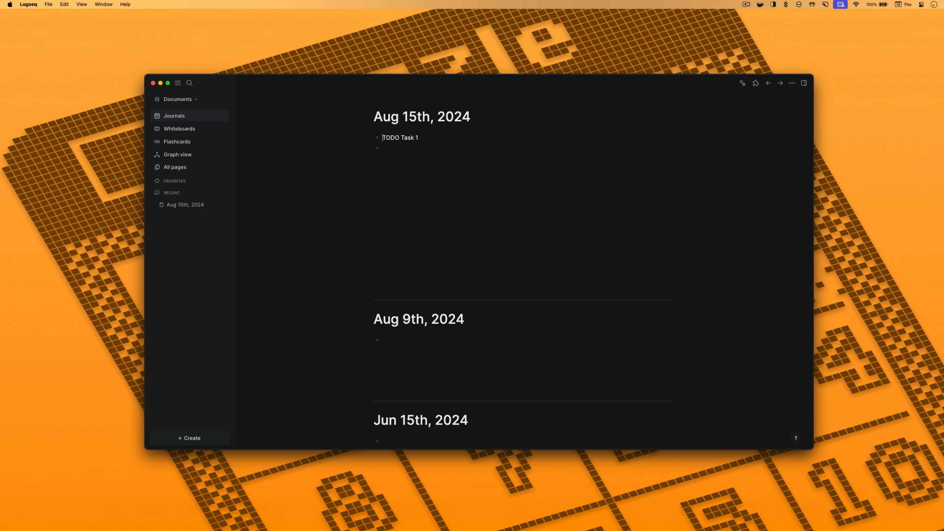
{"action": "key", "text": "Return"}
{"action": "type", "text": "Task 3"}
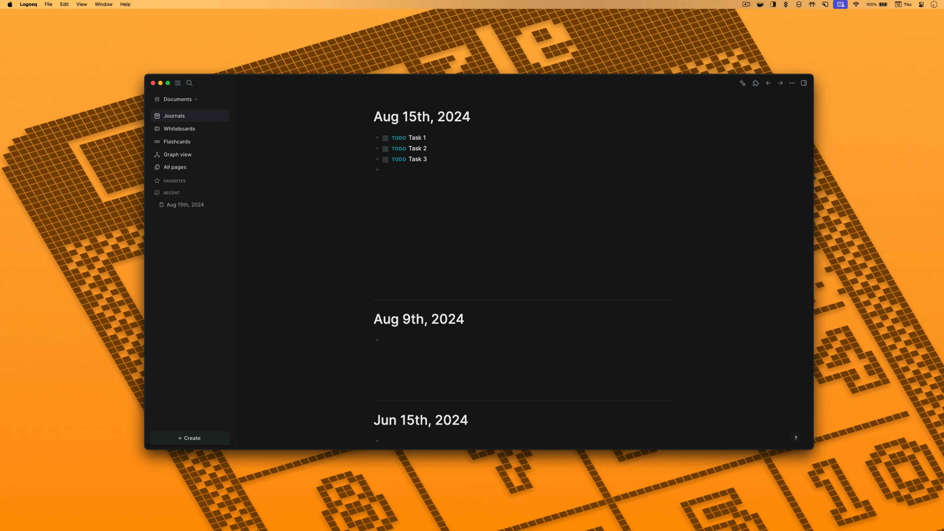
Step: Create a new page named "Project Important"
{"action": "left_click", "coordinate": [189, 438]}
{"action": "type", "text": "Project Important"}
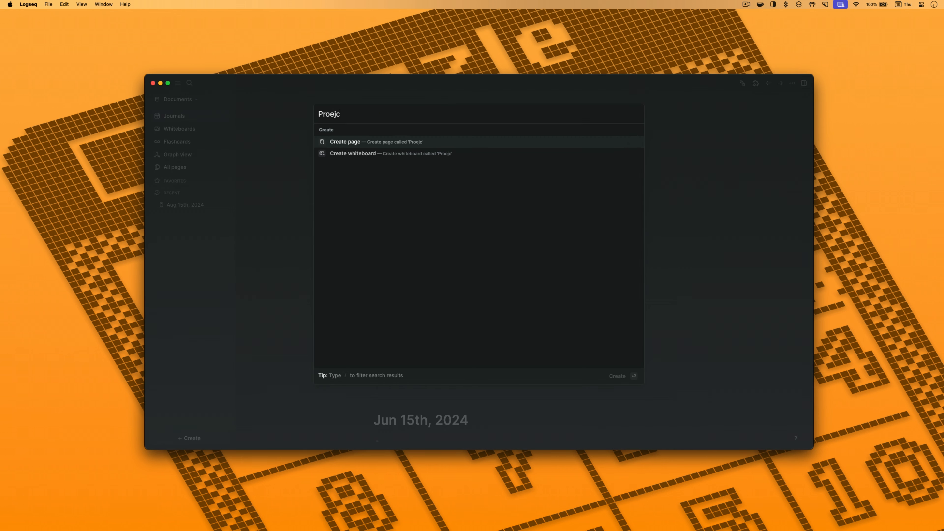
{"action": "key", "text": "Return"}
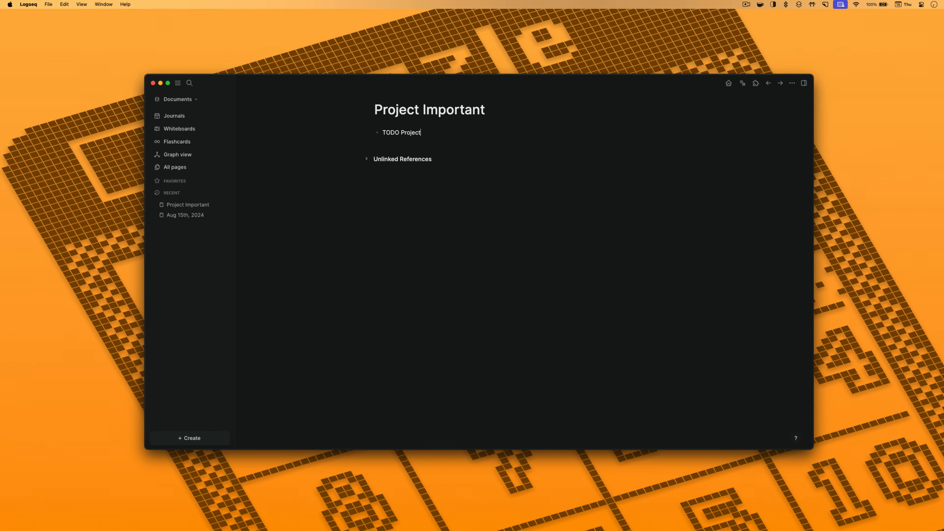
Step: Add Project Task 1, Project Task 2 and Project Task 3 as TODO items on the Project Important page
{"action": "type", "text": "1"}
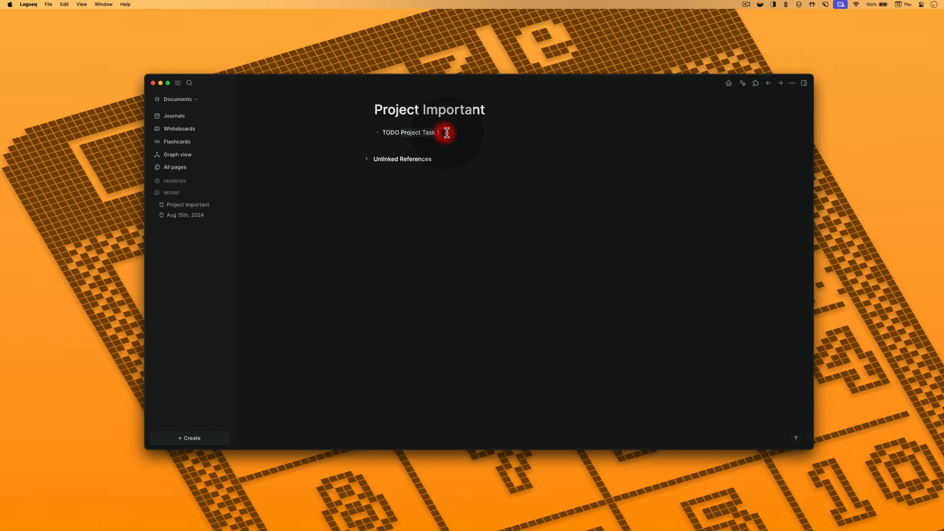
{"action": "key", "text": "Return"}
{"action": "type", "text": "Project Task 2"}
{"action": "key", "text": "Return"}
{"action": "type", "text": "Project Task 3"}
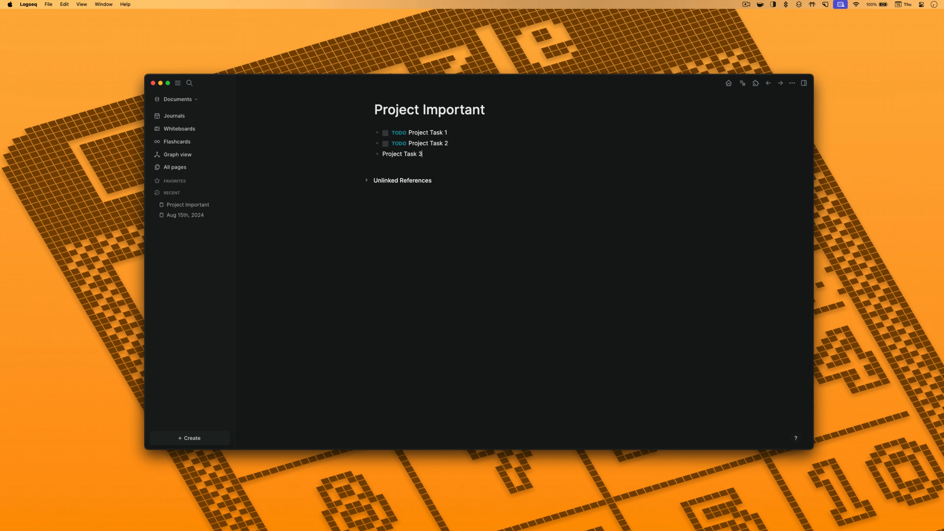
{"action": "left_click", "coordinate": [550, 175]}
Step: Reopen the Agenda board and move Task 3 through Fri Aug 16 and Sat Aug 17 to the 17:30 time box on Thu Aug 15
{"action": "left_click", "coordinate": [209, 120]}
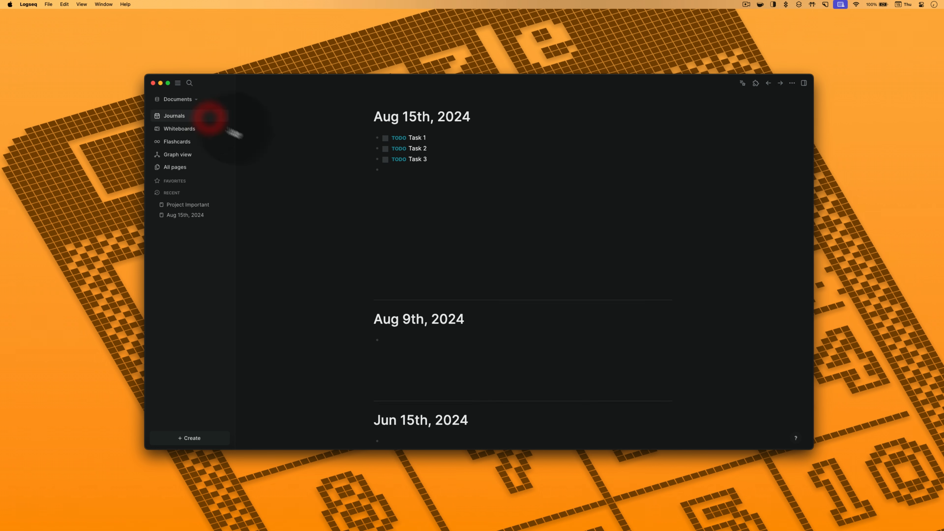
{"action": "left_click", "coordinate": [742, 83]}
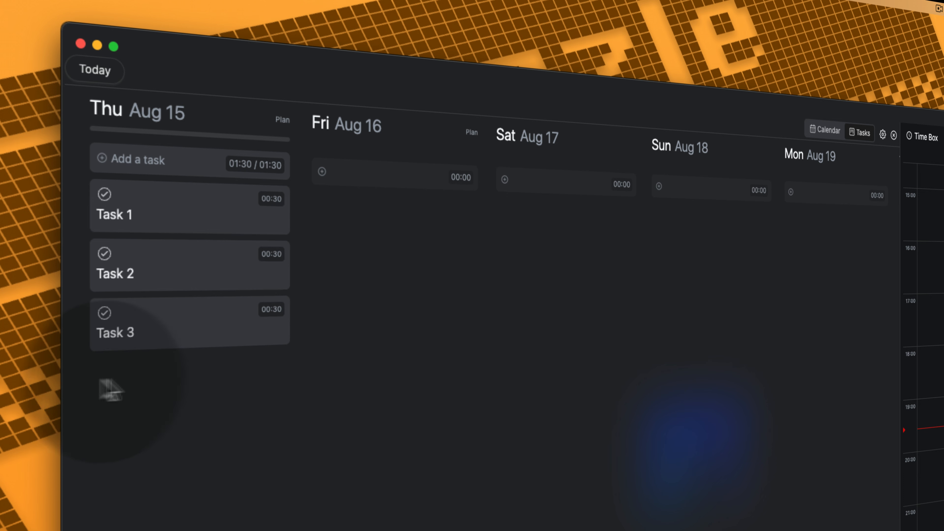
{"action": "left_click_drag", "start_coordinate": [152, 334], "coordinate": [350, 288]}
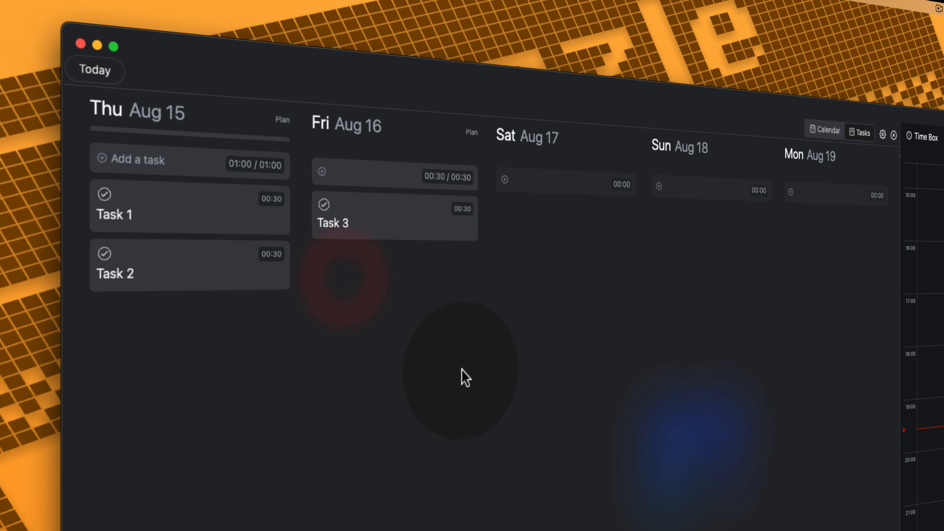
{"action": "left_click_drag", "start_coordinate": [416, 232], "coordinate": [583, 239]}
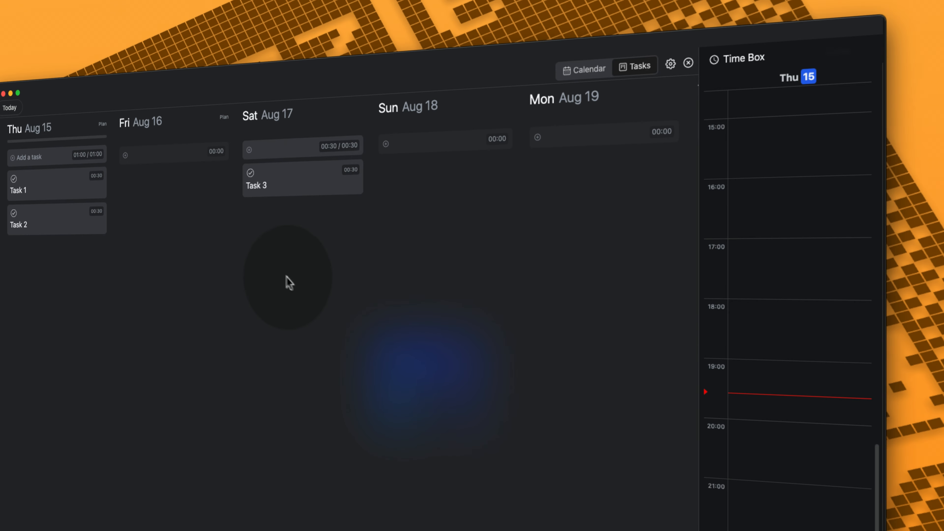
{"action": "left_click_drag", "start_coordinate": [277, 186], "coordinate": [796, 293]}
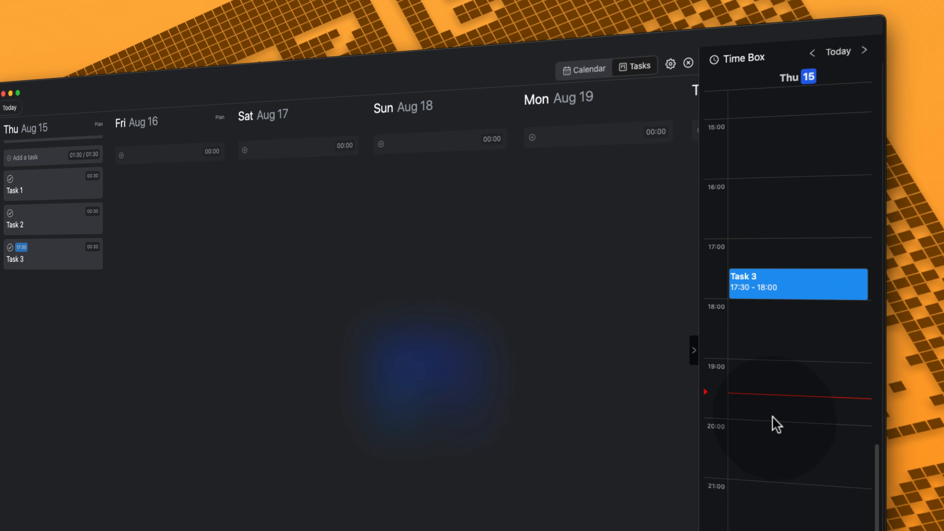
Step: Add a task titled "New task" to the Aug 15 time box from 19:45 to 22:00
{"action": "left_click_drag", "start_coordinate": [775, 422], "coordinate": [796, 505]}
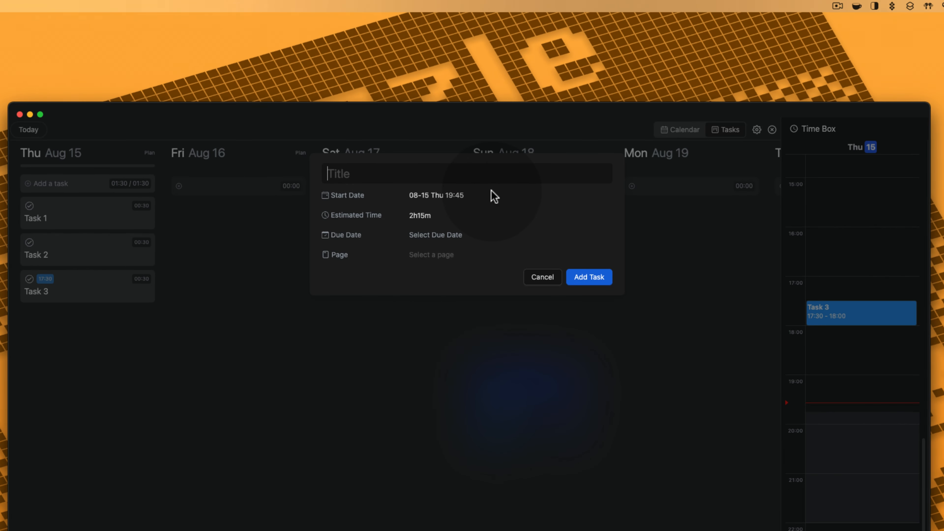
{"action": "type", "text": "New task"}
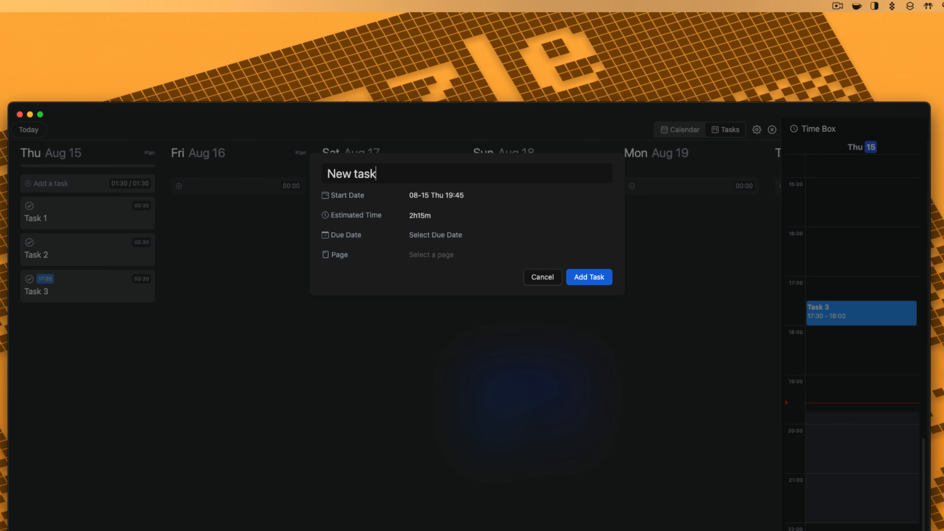
{"action": "left_click", "coordinate": [595, 278]}
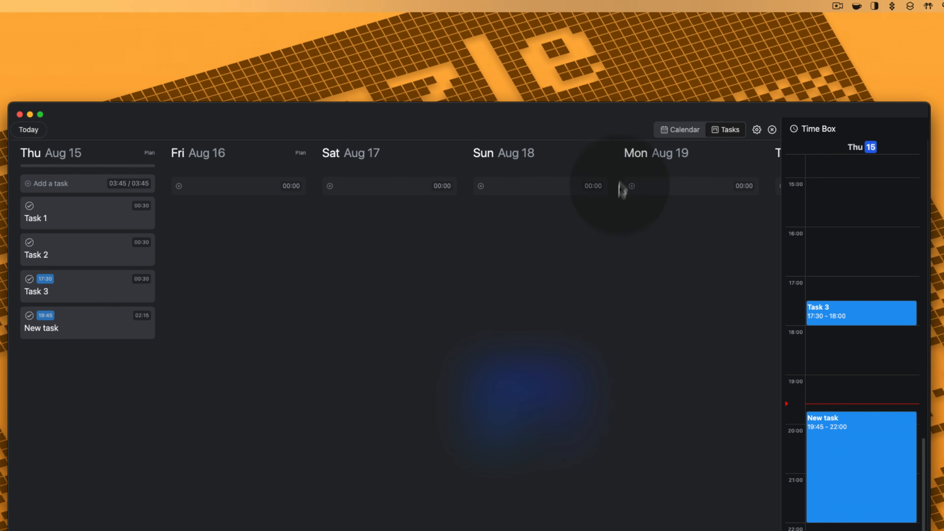
Step: Switch the agenda to the calendar and schedule the backlog item Project Task 1 on Fri Aug 9
{"action": "left_click", "coordinate": [680, 130]}
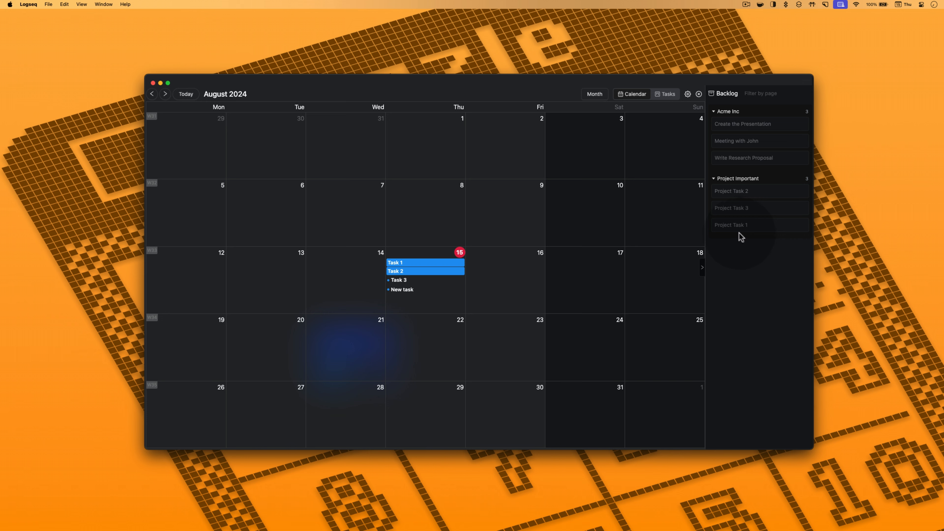
{"action": "left_click_drag", "start_coordinate": [735, 225], "coordinate": [512, 196]}
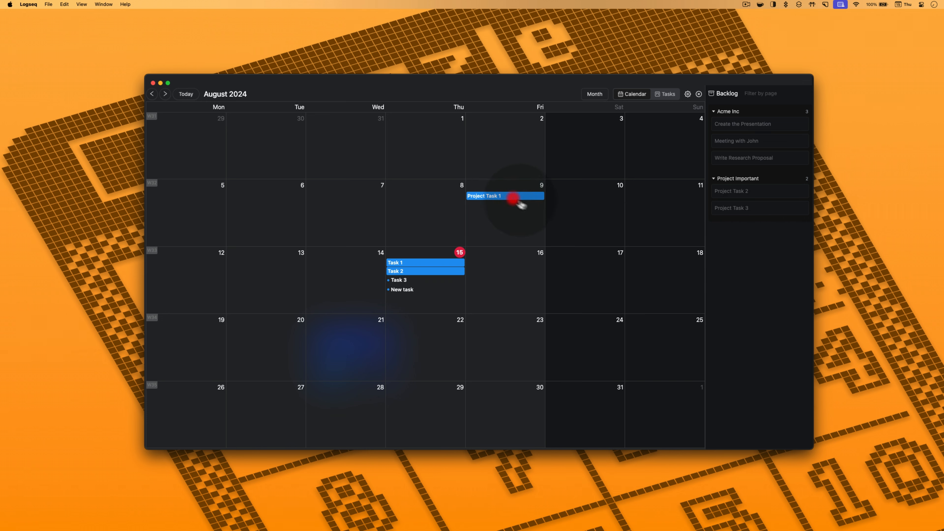
Step: Filter the backlog by the Acme Inc page alone and by the Project Important page alone, clearing each filter
{"action": "left_click", "coordinate": [760, 94]}
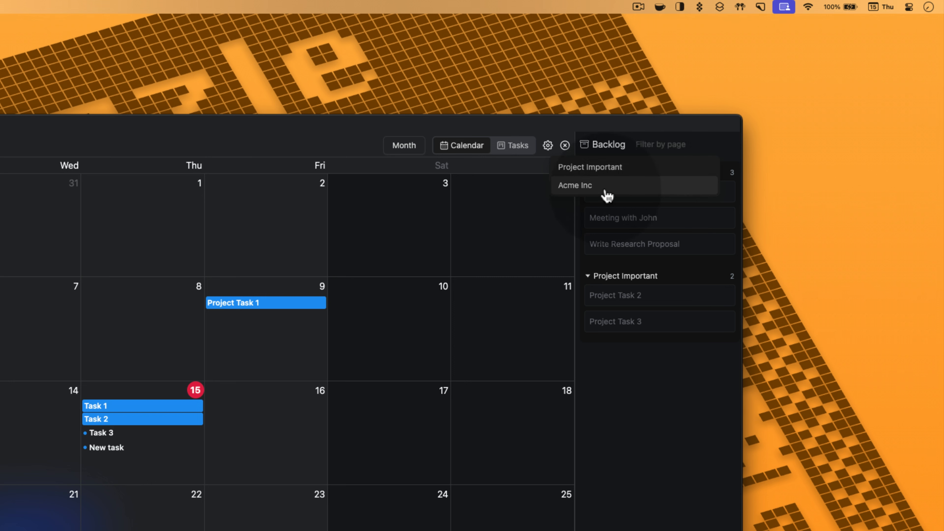
{"action": "left_click", "coordinate": [606, 190]}
{"action": "left_click", "coordinate": [683, 335]}
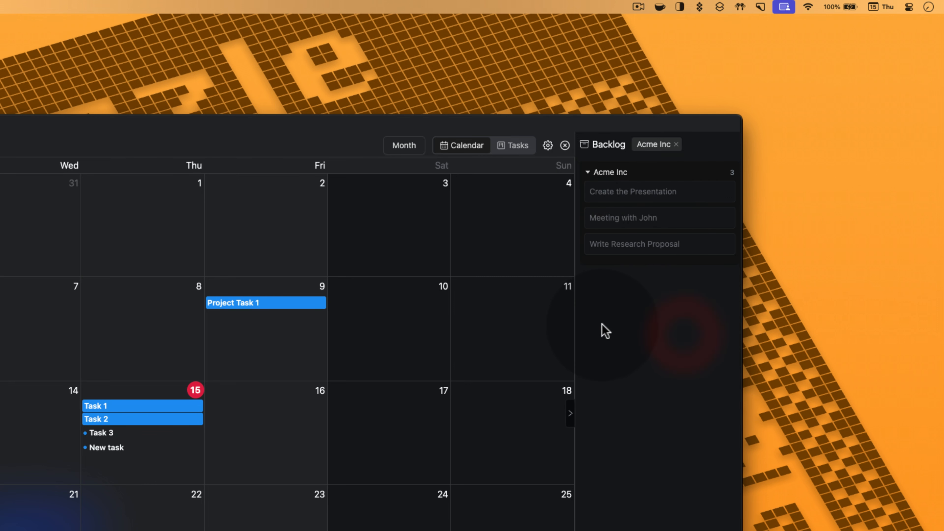
{"action": "left_click", "coordinate": [676, 145]}
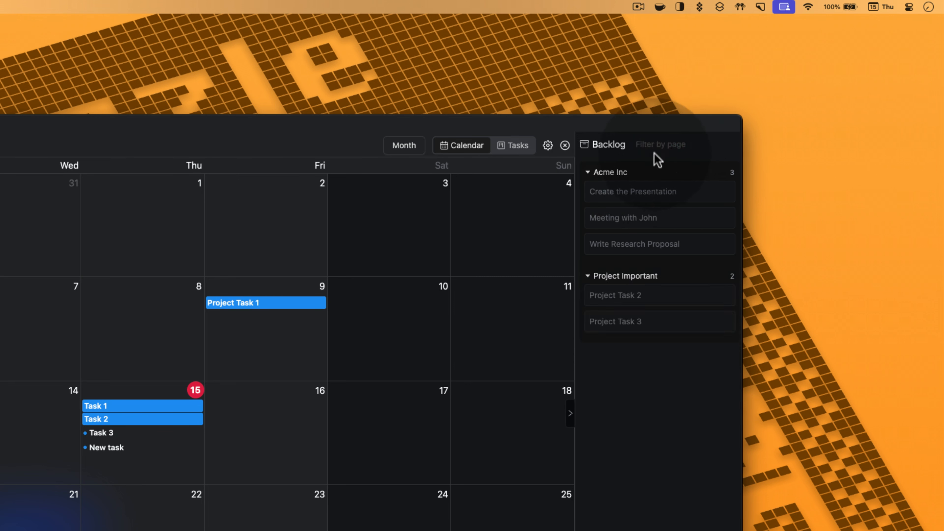
{"action": "left_click", "coordinate": [655, 149]}
{"action": "left_click", "coordinate": [641, 172]}
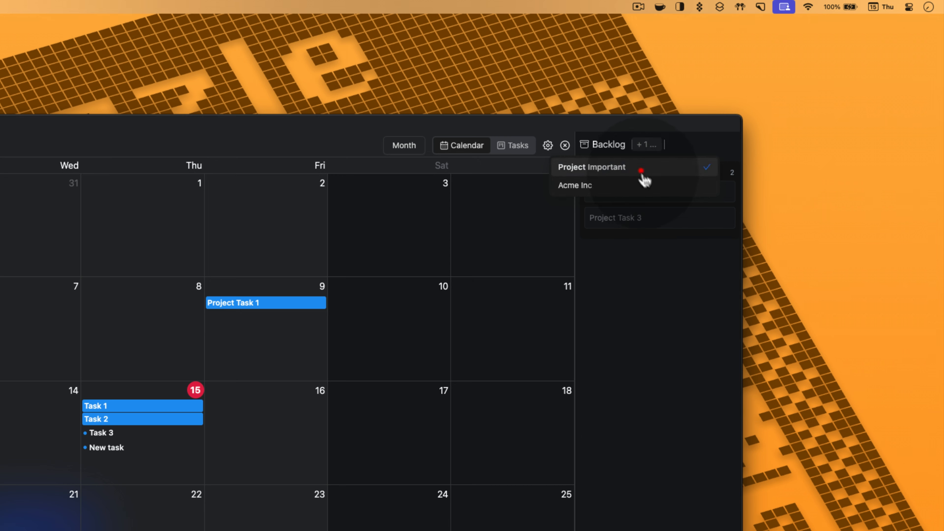
{"action": "left_click", "coordinate": [694, 320]}
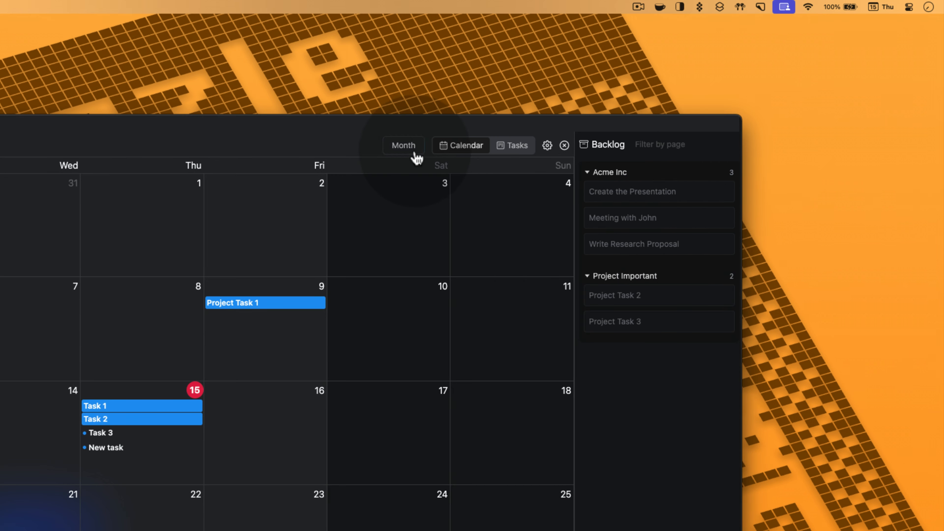
Step: View the calendar by week and return it to the month layout
{"action": "left_click", "coordinate": [402, 145]}
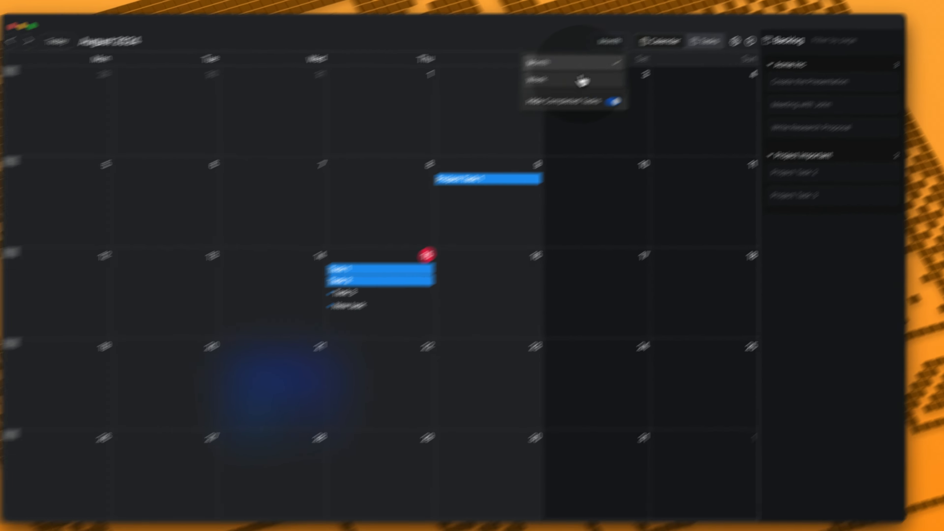
{"action": "left_click", "coordinate": [369, 189]}
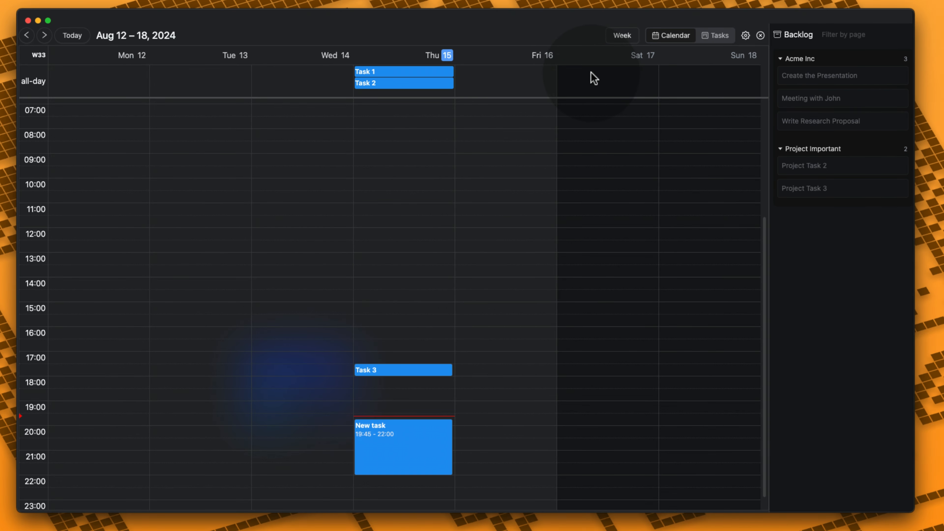
{"action": "left_click", "coordinate": [621, 35]}
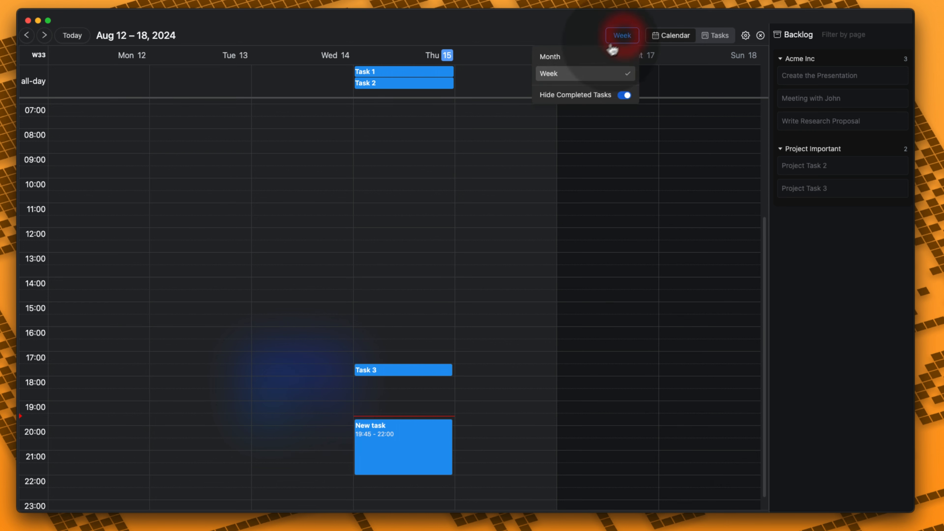
{"action": "left_click", "coordinate": [591, 58]}
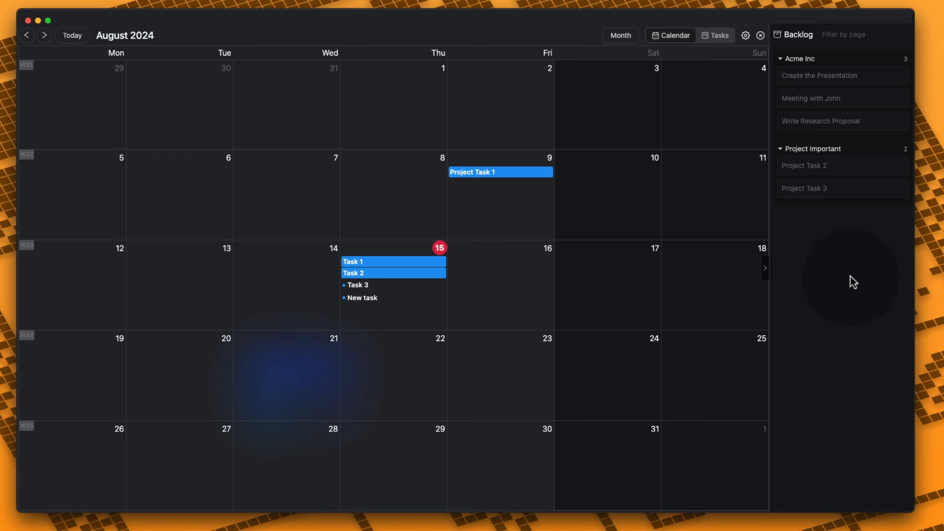
Step: Place the backlog task Create the Presentation on Fri Aug 16, and change its start date to Wed Aug 21 at 05:30
{"action": "left_click_drag", "start_coordinate": [827, 83], "coordinate": [513, 284]}
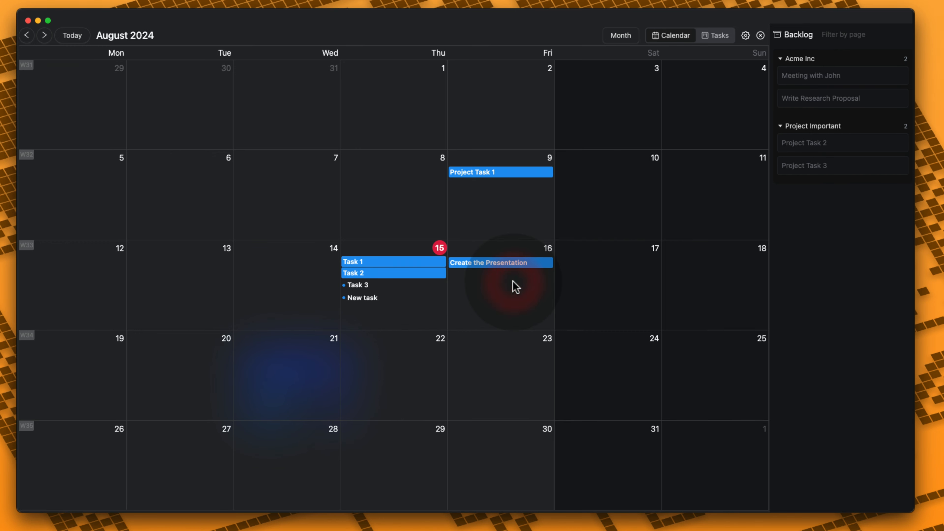
{"action": "left_click", "coordinate": [499, 265]}
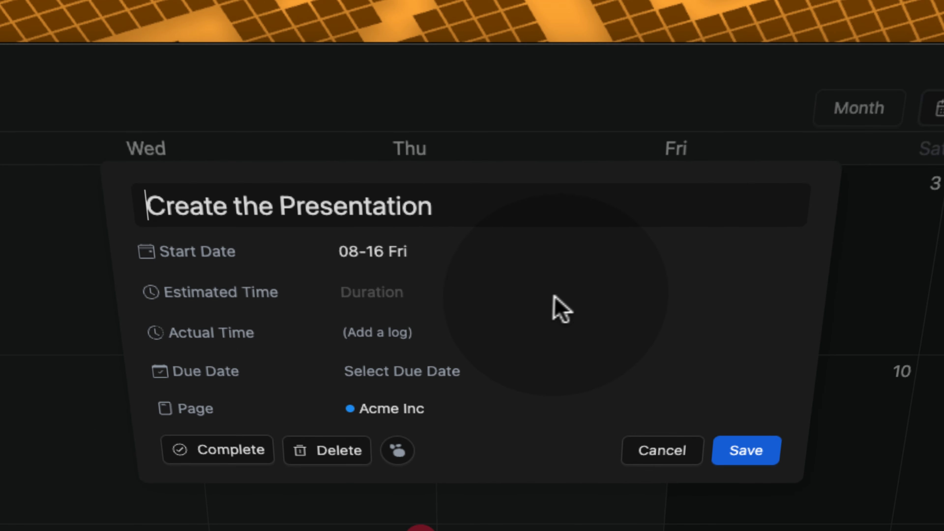
{"action": "left_click", "coordinate": [376, 256]}
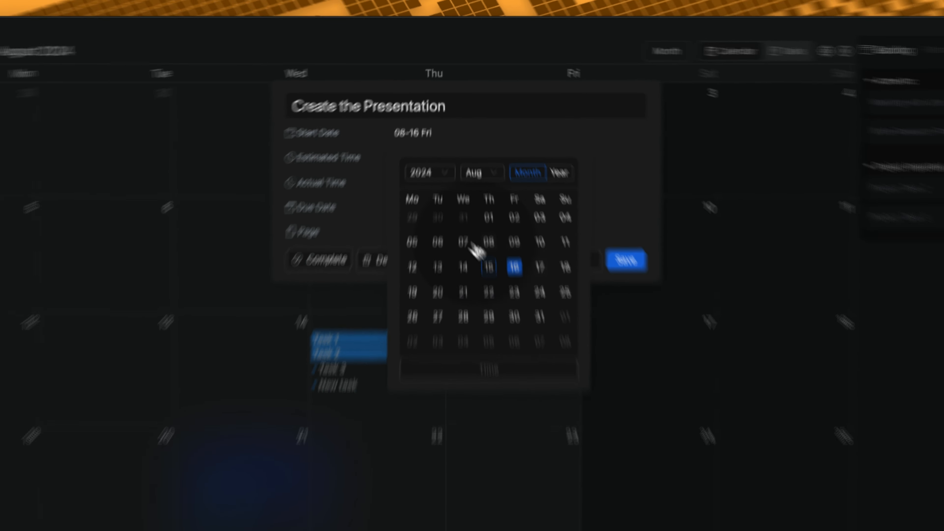
{"action": "left_click", "coordinate": [463, 278]}
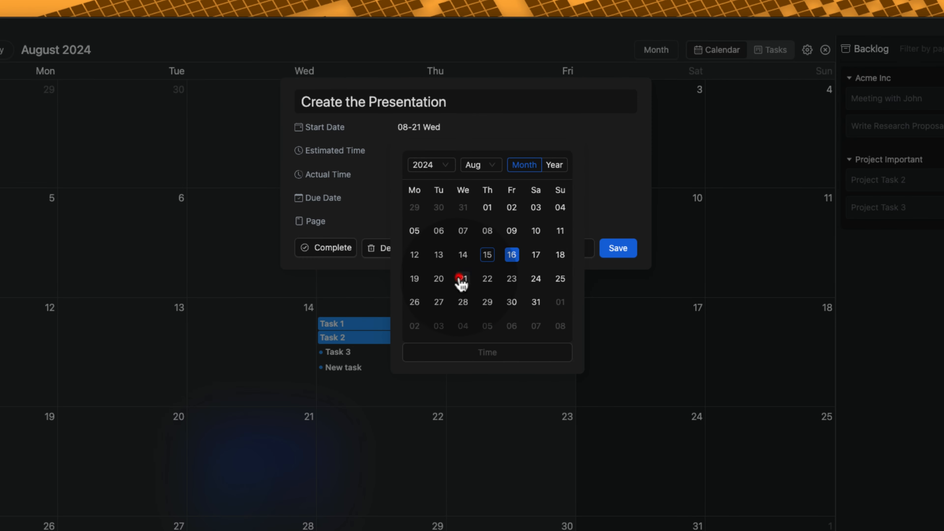
{"action": "left_click", "coordinate": [496, 356]}
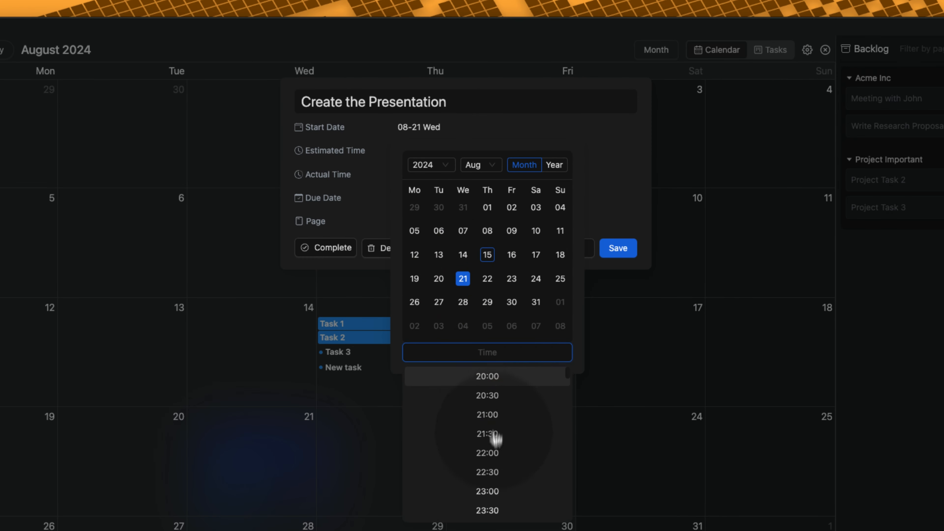
{"action": "scroll", "coordinate": [497, 458], "scroll_direction": "down", "scroll_amount": 10}
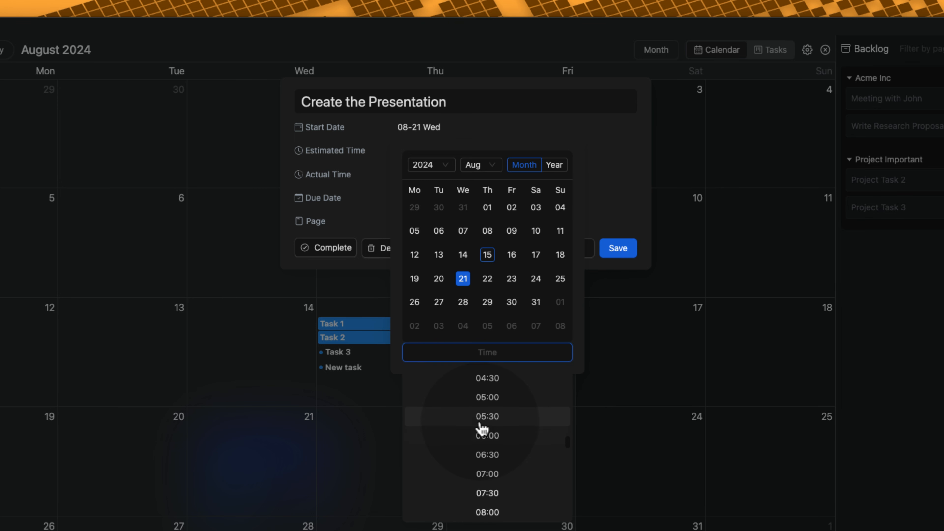
{"action": "left_click", "coordinate": [482, 423]}
{"action": "left_click", "coordinate": [618, 246]}
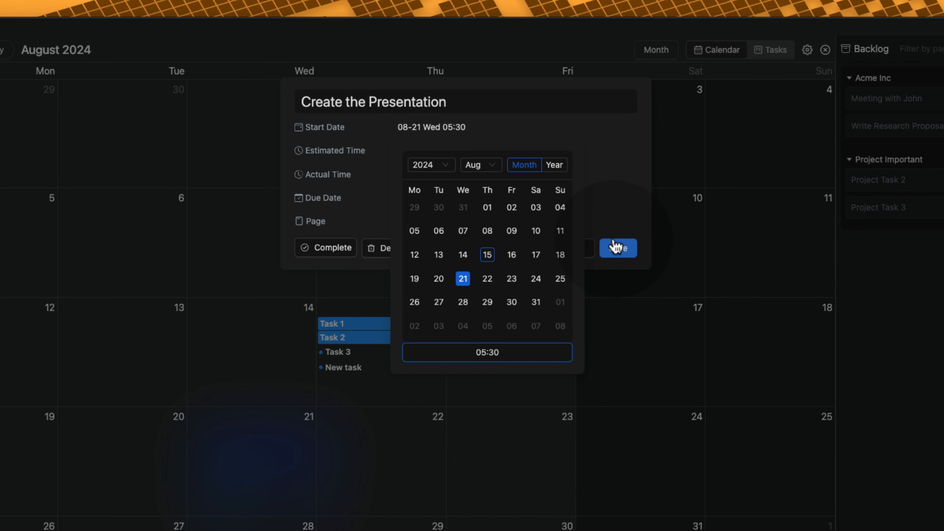
{"action": "left_click", "coordinate": [610, 230]}
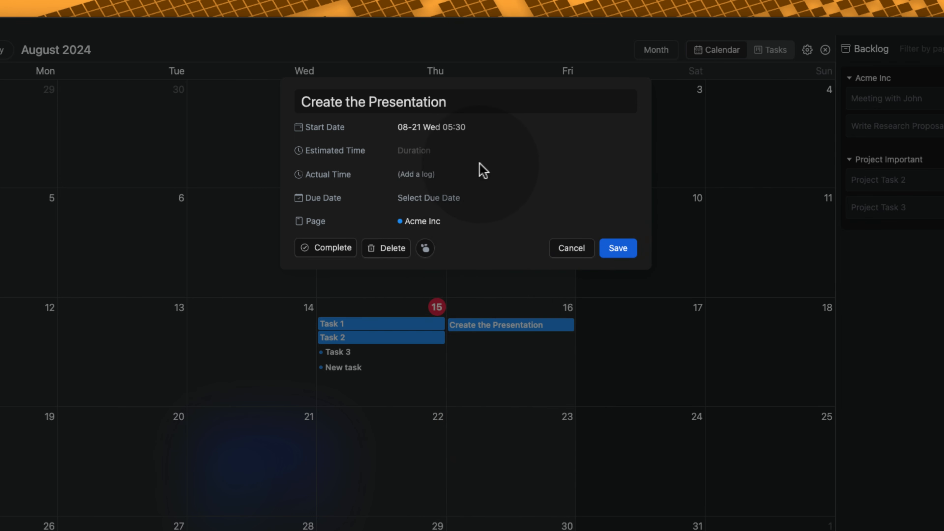
Step: Set the estimated time of Create the Presentation to 1h30m and save the task
{"action": "left_click", "coordinate": [426, 153]}
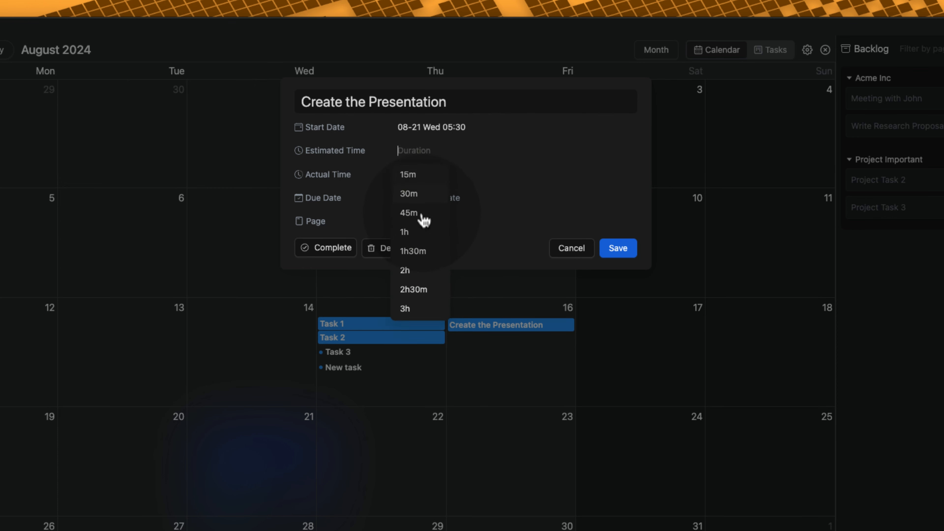
{"action": "left_click", "coordinate": [422, 253]}
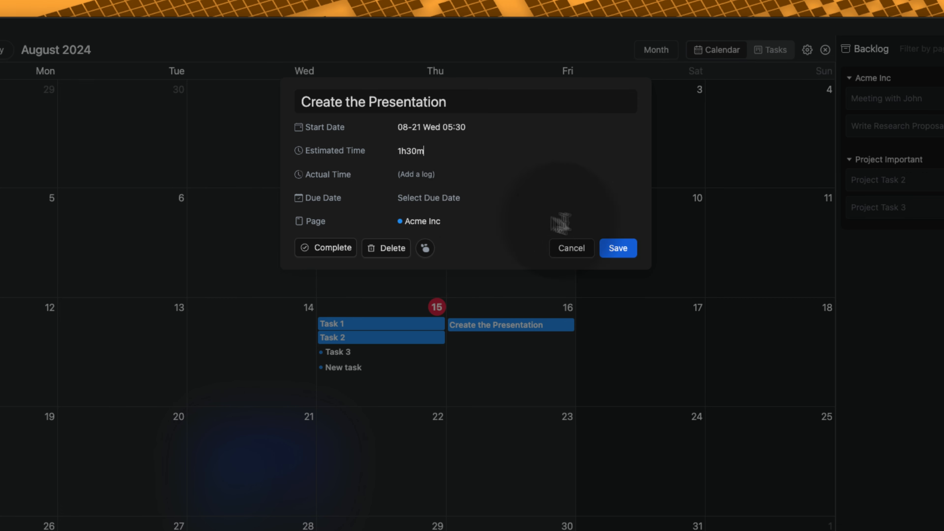
{"action": "left_click", "coordinate": [609, 253]}
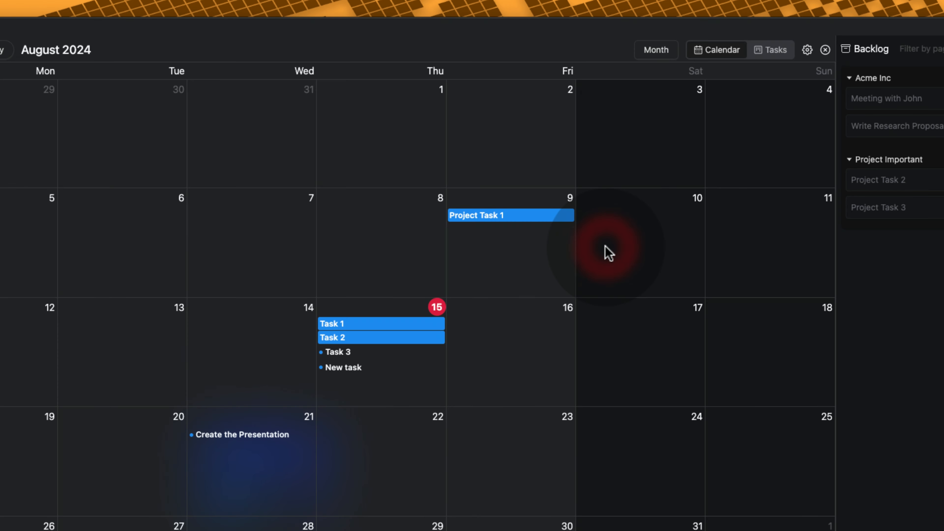
Step: Add four 30-minute actual-time logs to Create the Presentation on Aug 21, and delete the 05:30-06:00 log
{"action": "left_click", "coordinate": [269, 441]}
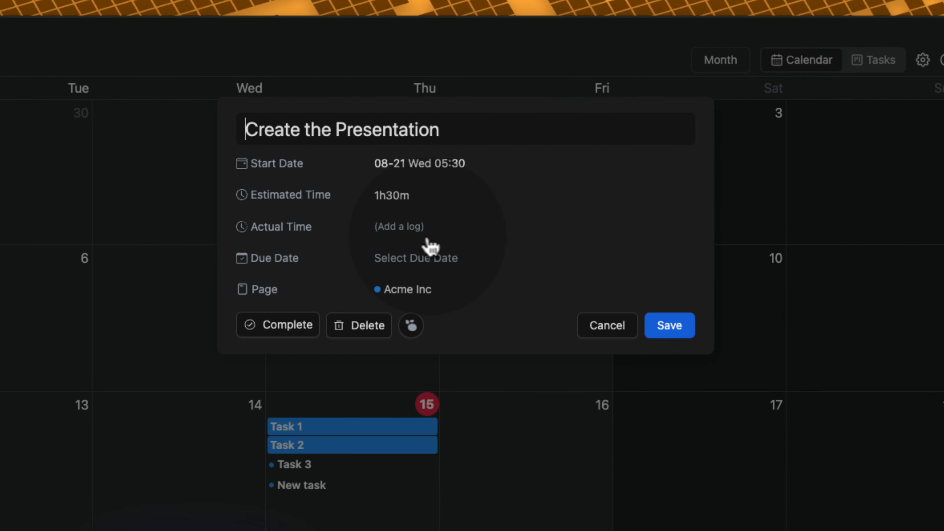
{"action": "left_click", "coordinate": [414, 208]}
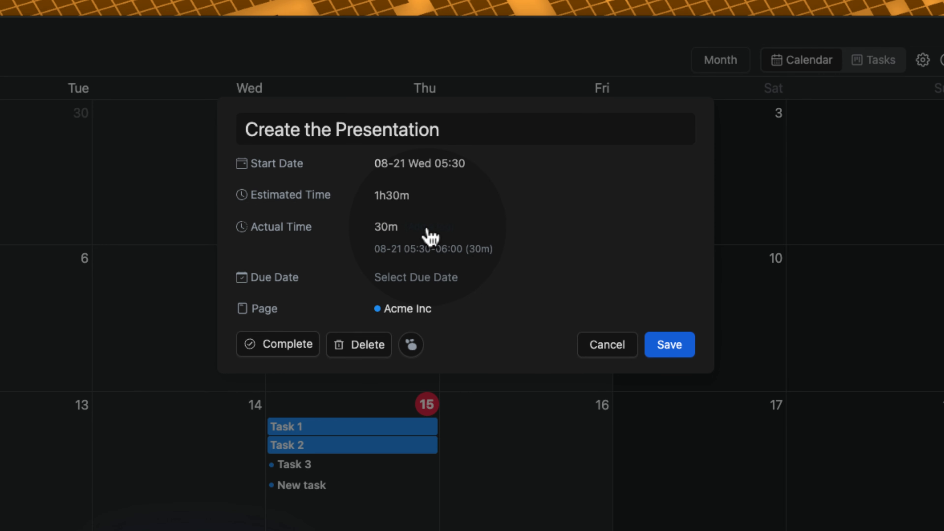
{"action": "left_click", "coordinate": [429, 231]}
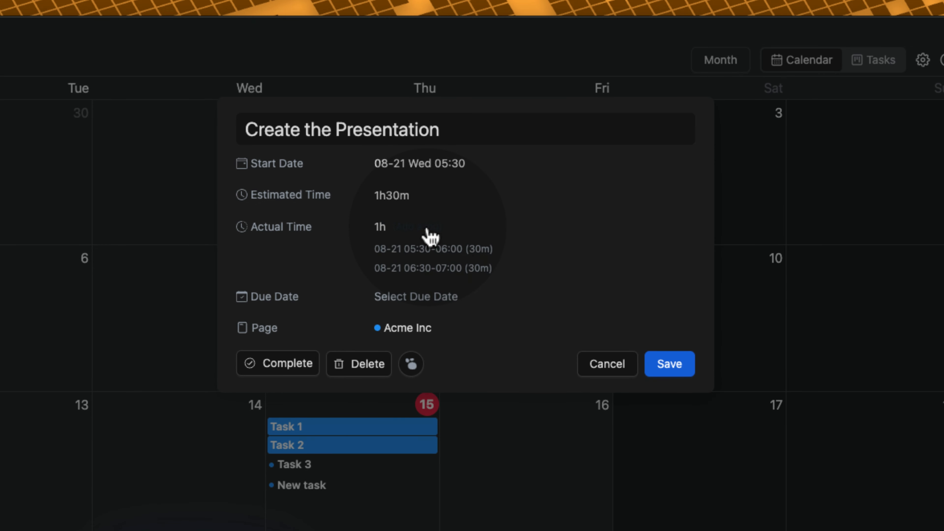
{"action": "left_click", "coordinate": [427, 235]}
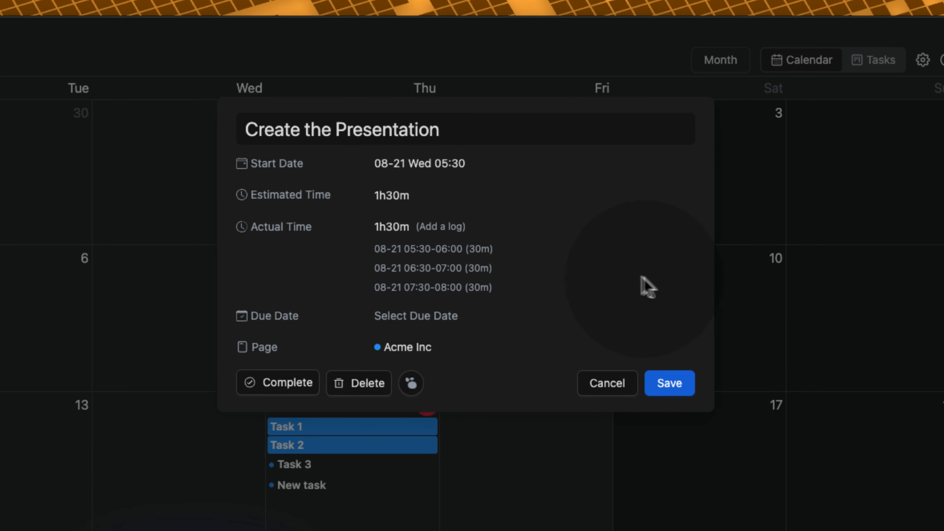
{"action": "left_click", "coordinate": [451, 227]}
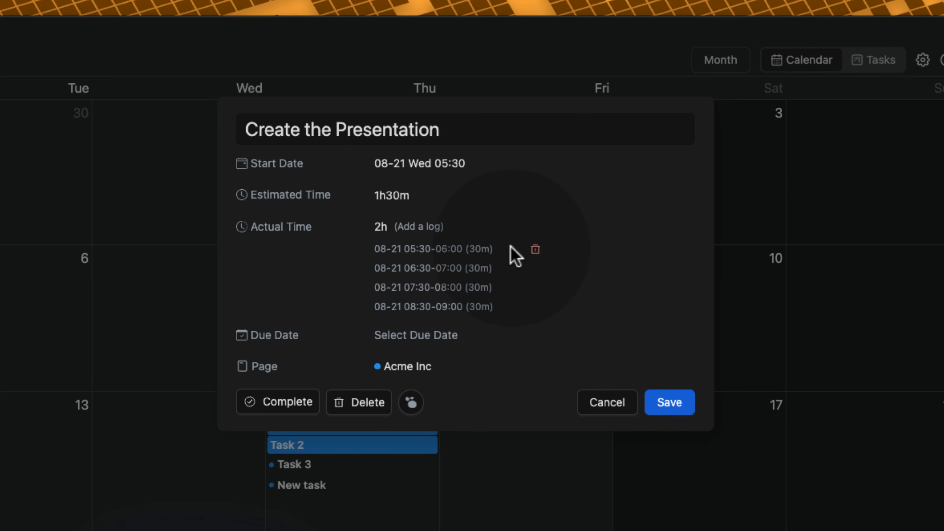
{"action": "left_click", "coordinate": [536, 251]}
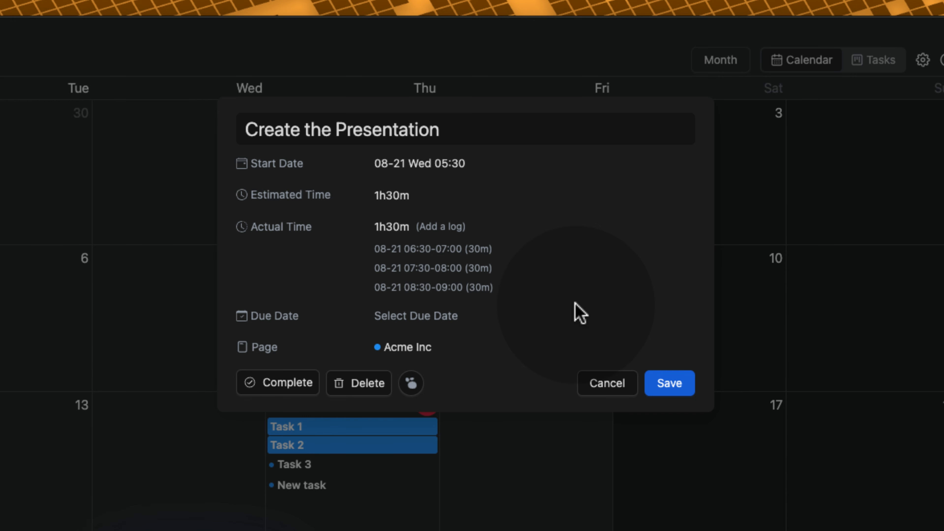
Step: Set the due date of Create the Presentation to Fri Aug 23 at 19:49
{"action": "left_click", "coordinate": [412, 323]}
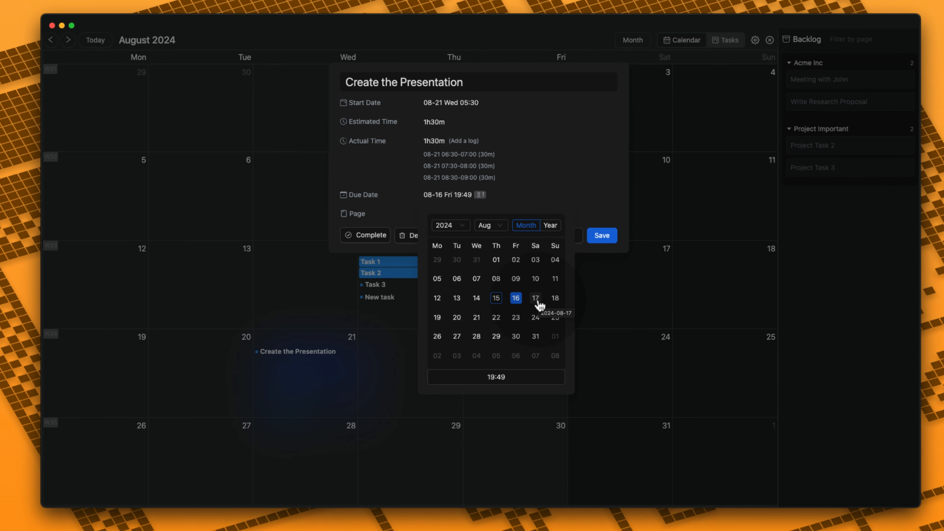
{"action": "left_click", "coordinate": [516, 320]}
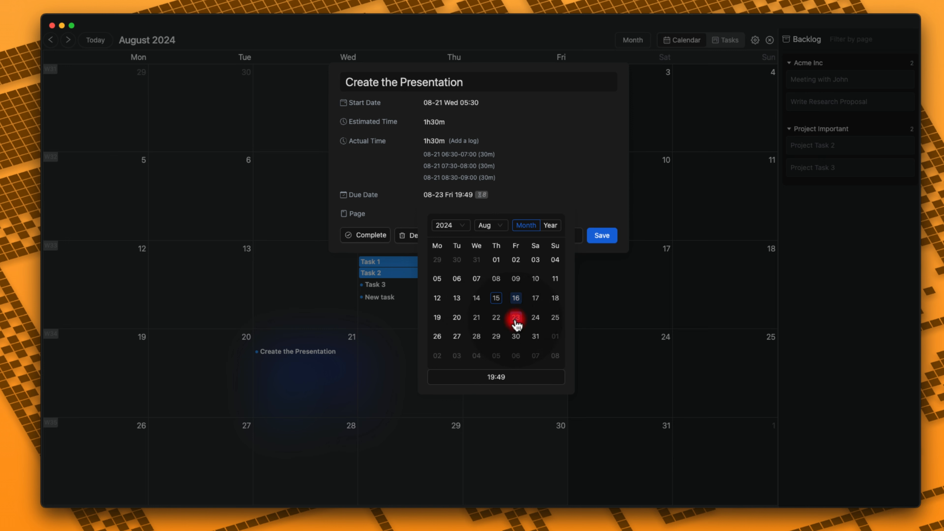
{"action": "left_click", "coordinate": [515, 198]}
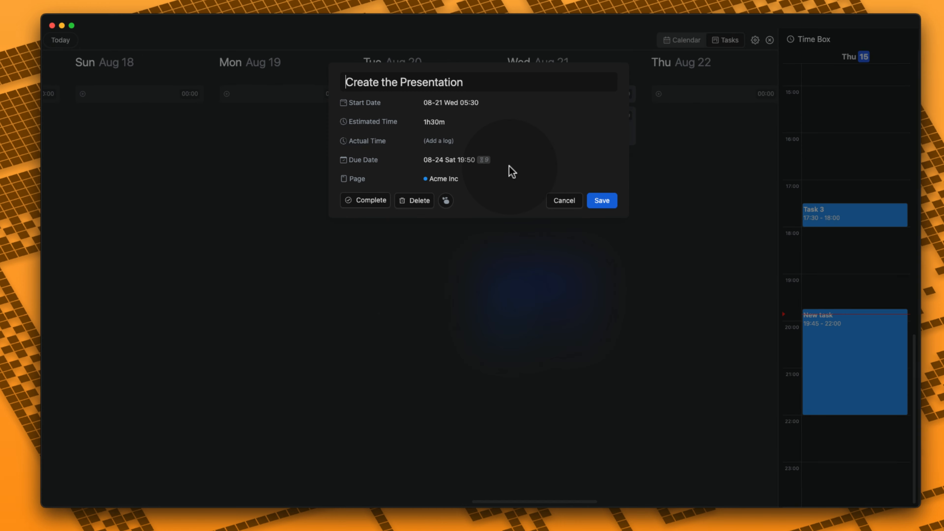
Step: Mark Create the Presentation as complete and open its block on the Acme Inc page
{"action": "left_click", "coordinate": [368, 201]}
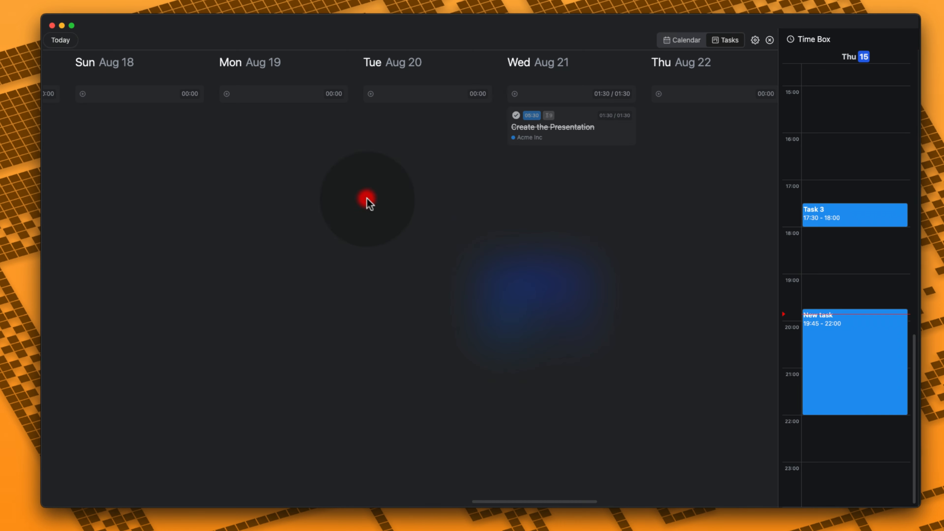
{"action": "left_click", "coordinate": [577, 130]}
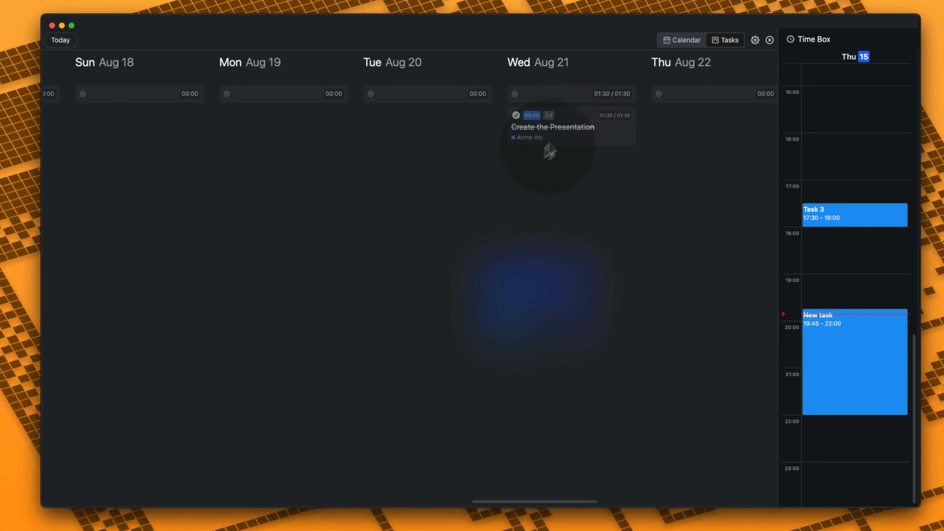
{"action": "left_click", "coordinate": [562, 116]}
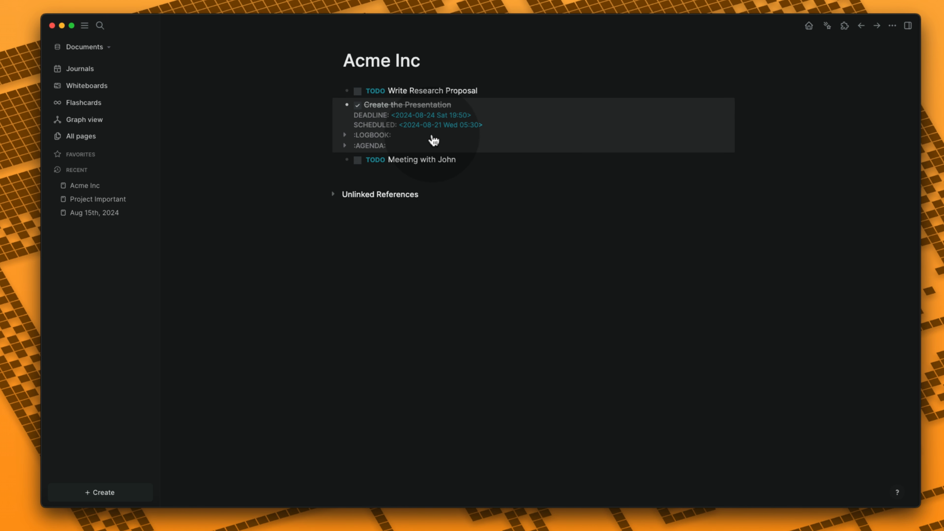
Step: Schedule the meeting task on the Acme Inc page for Thu Aug 22, 2024 at 19:51
{"action": "left_click", "coordinate": [480, 159]}
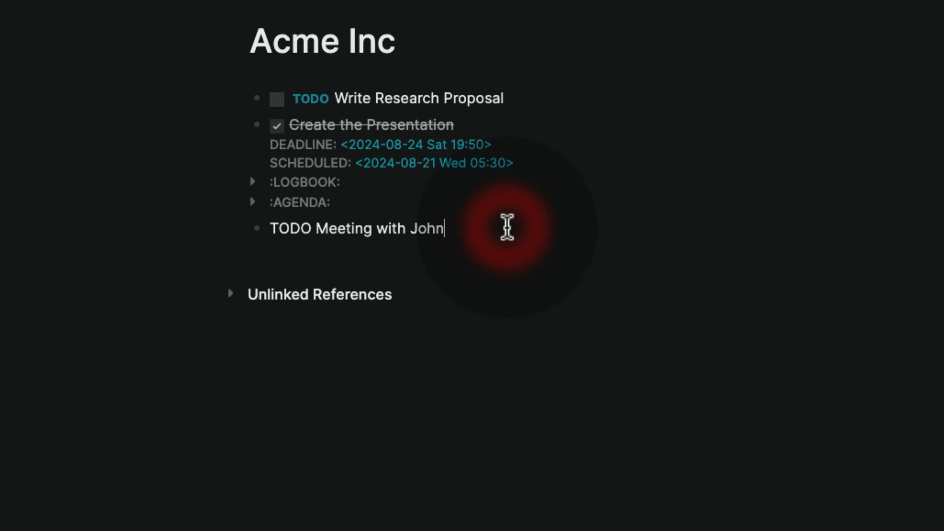
{"action": "type", "text": "/"}
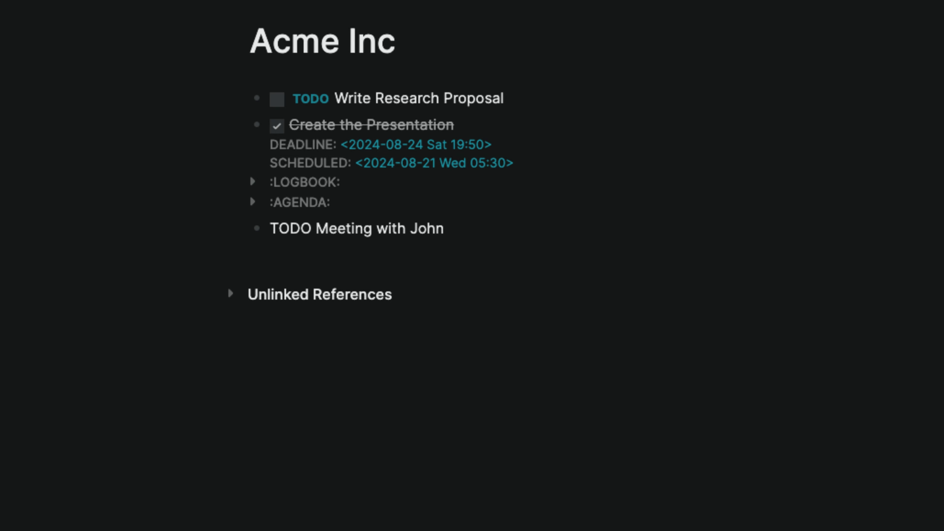
{"action": "type", "text": "scheduled"}
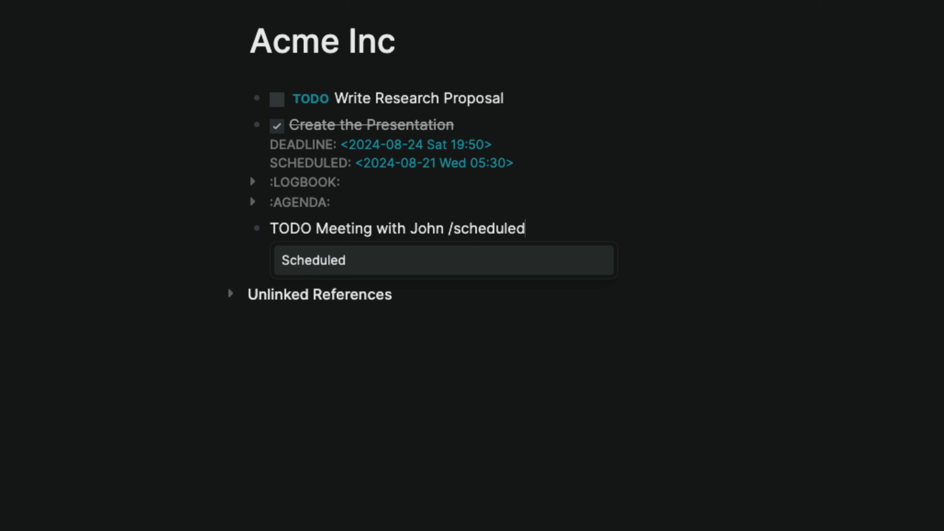
{"action": "key", "text": "BackSpace"}
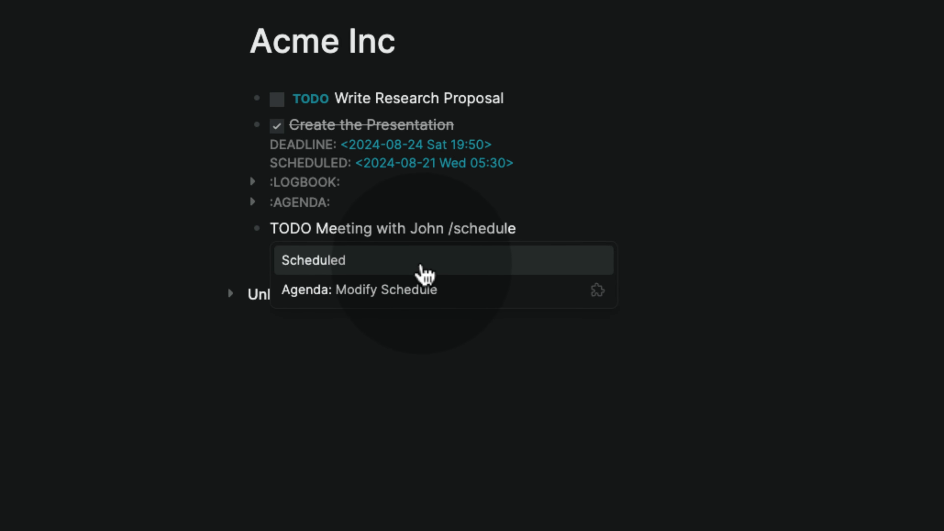
{"action": "left_click", "coordinate": [425, 275]}
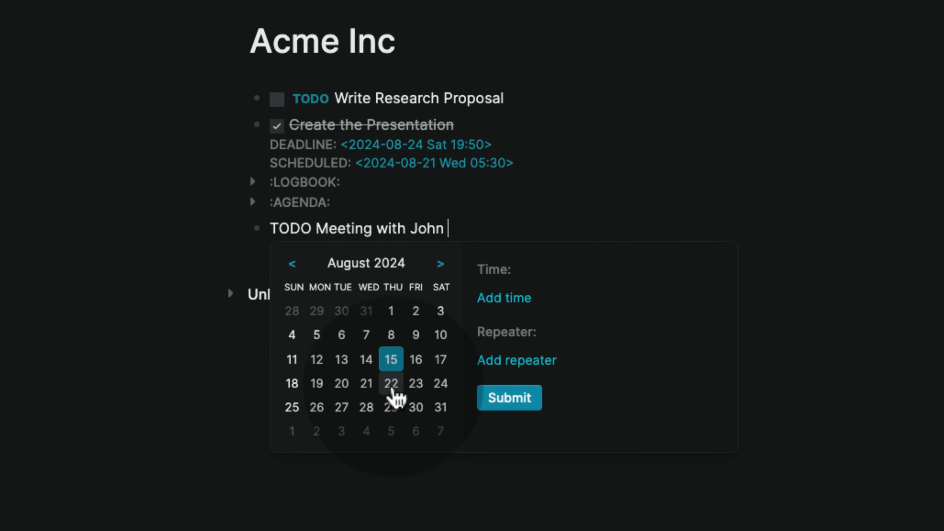
{"action": "left_click", "coordinate": [393, 387]}
{"action": "left_click", "coordinate": [505, 299]}
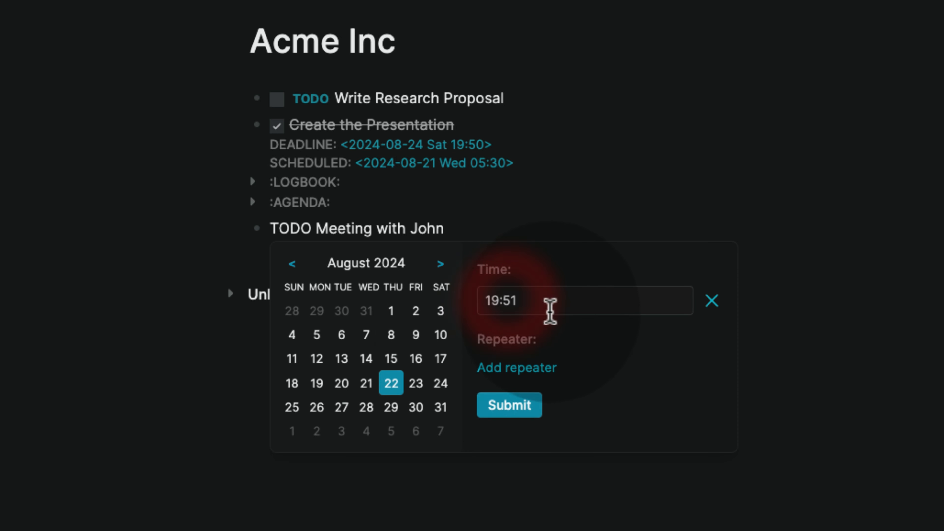
{"action": "left_click", "coordinate": [527, 301]}
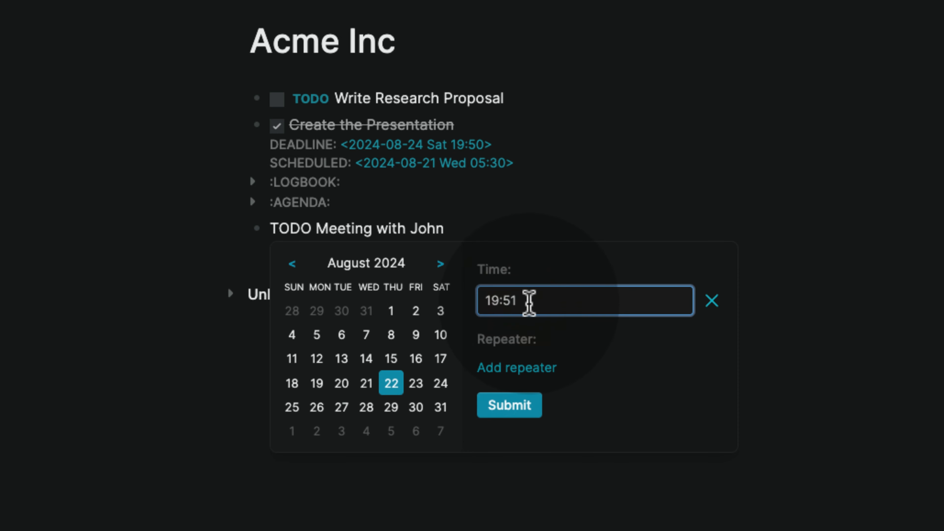
{"action": "left_click", "coordinate": [508, 406]}
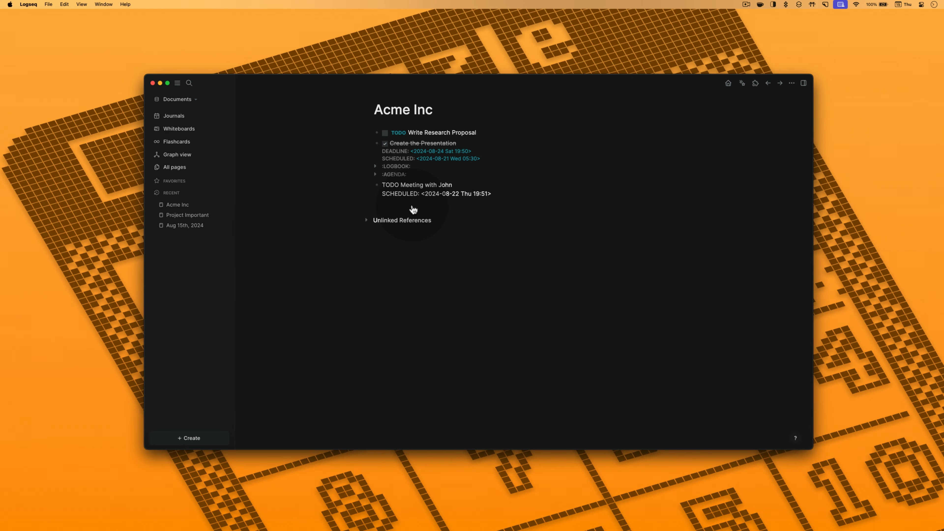
Step: Open the Agenda task board and view the meeting task's details under Thu Aug 22
{"action": "left_click", "coordinate": [742, 84]}
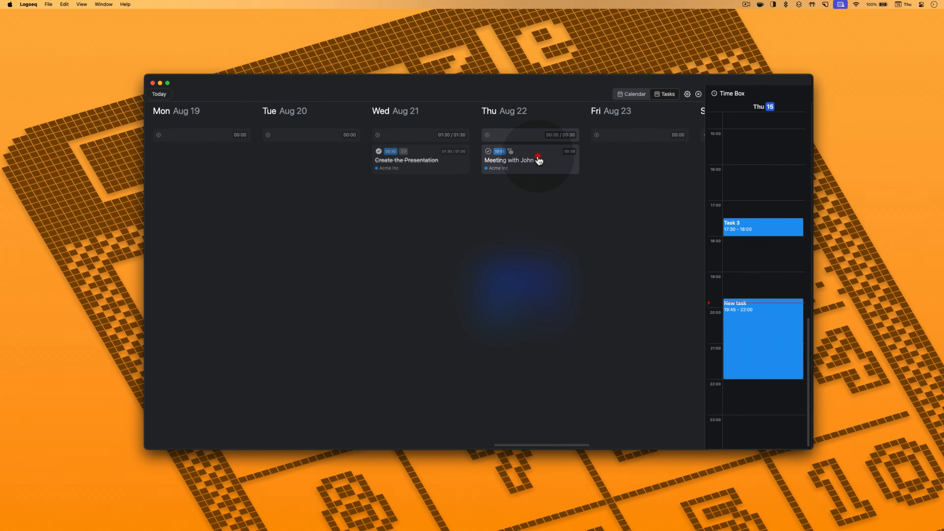
{"action": "left_click", "coordinate": [538, 159]}
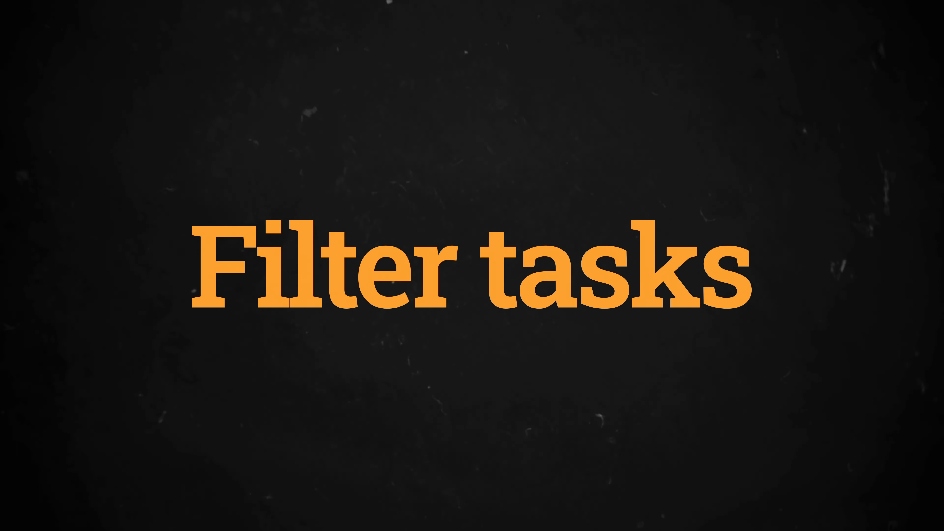
{"action": "left_click", "coordinate": [539, 219]}
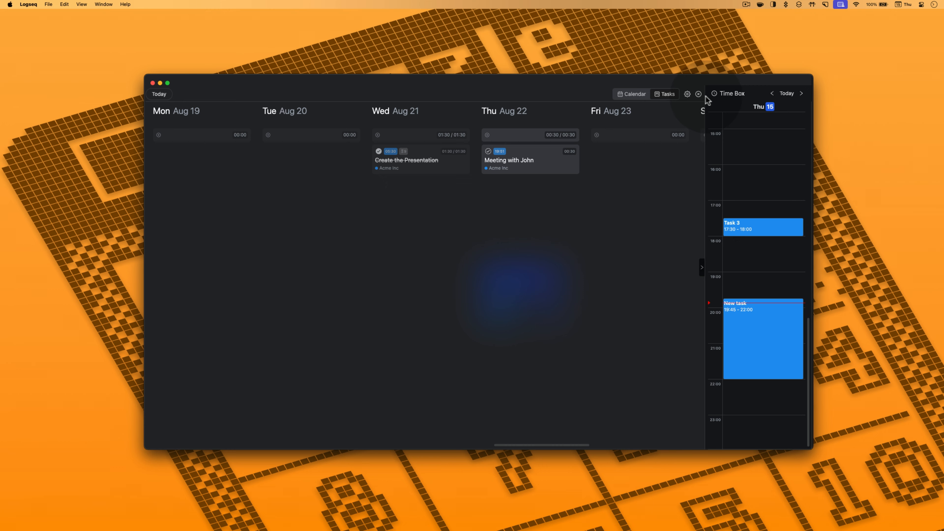
Step: Leave Agenda and tag the Write task on the Logseq Agenda Guide page with #ProjectAgenda
{"action": "left_click", "coordinate": [698, 94]}
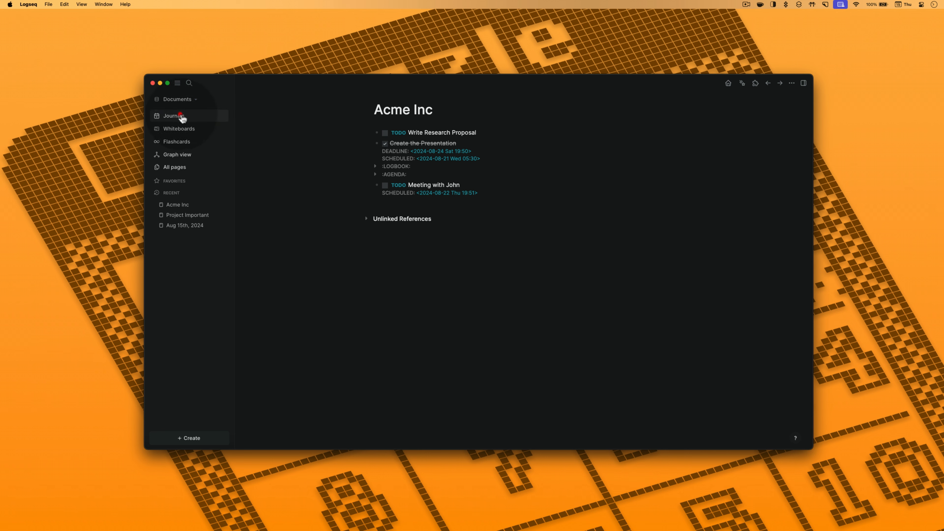
{"action": "left_click", "coordinate": [173, 116]}
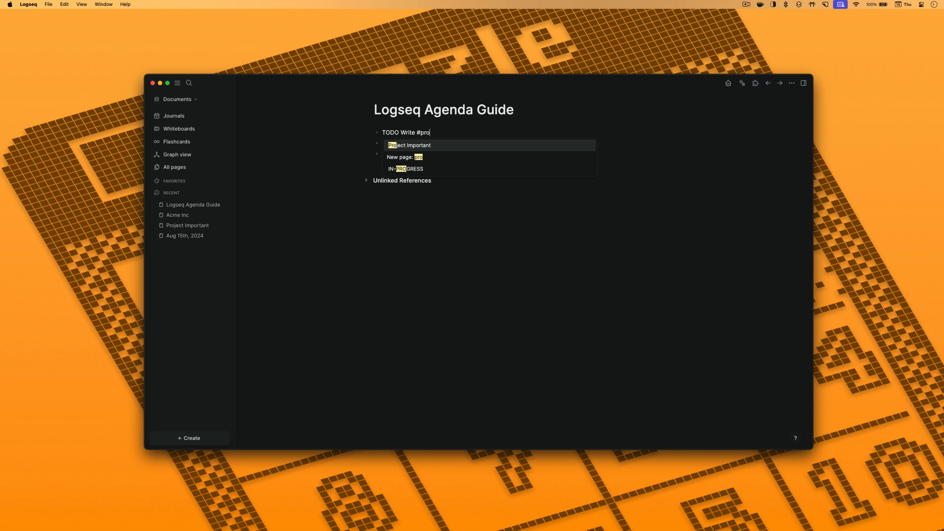
{"action": "type", "text": "jectAgenda"}
{"action": "key", "text": "Return"}
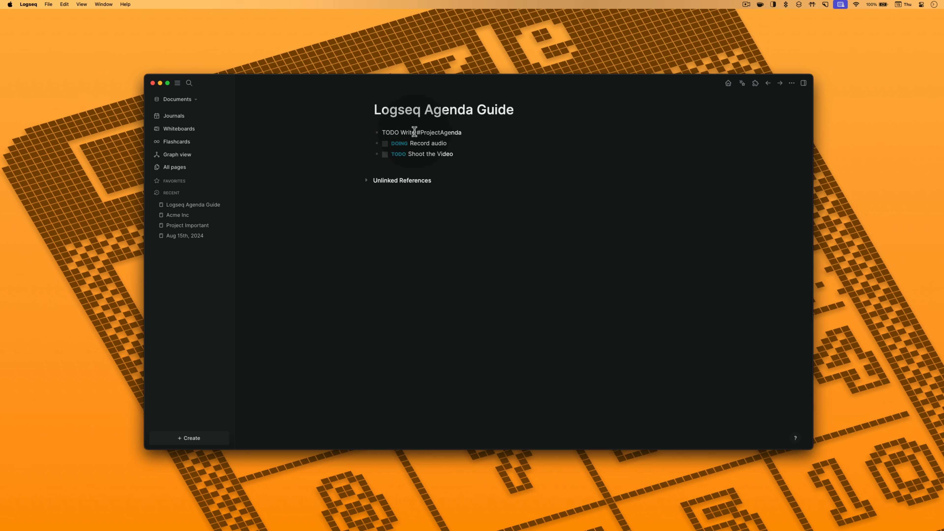
Step: Copy the #ProjectAgenda tag onto the Record audio and Shoot the Video tasks
{"action": "left_click_drag", "start_coordinate": [415, 132], "coordinate": [463, 132]}
{"action": "key", "text": "super+c"}
{"action": "left_click", "coordinate": [461, 142]}
{"action": "key", "text": "super+v"}
{"action": "left_click", "coordinate": [472, 154]}
{"action": "key", "text": "super+v"}
{"action": "left_click", "coordinate": [467, 165]}
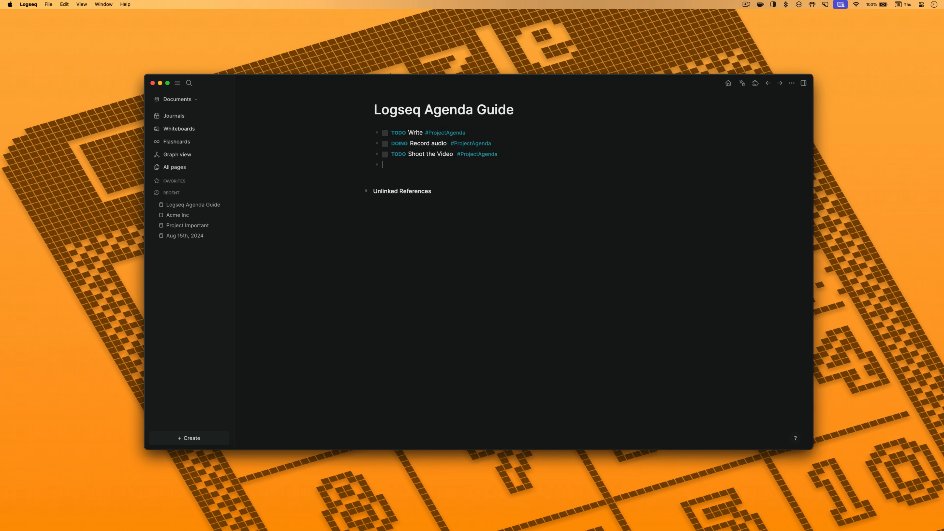
Step: Create the Editor Consult page and copy its three task lines into it from the Project and Tasks note in Notes
{"action": "left_click", "coordinate": [386, 276]}
{"action": "left_click", "coordinate": [189, 438]}
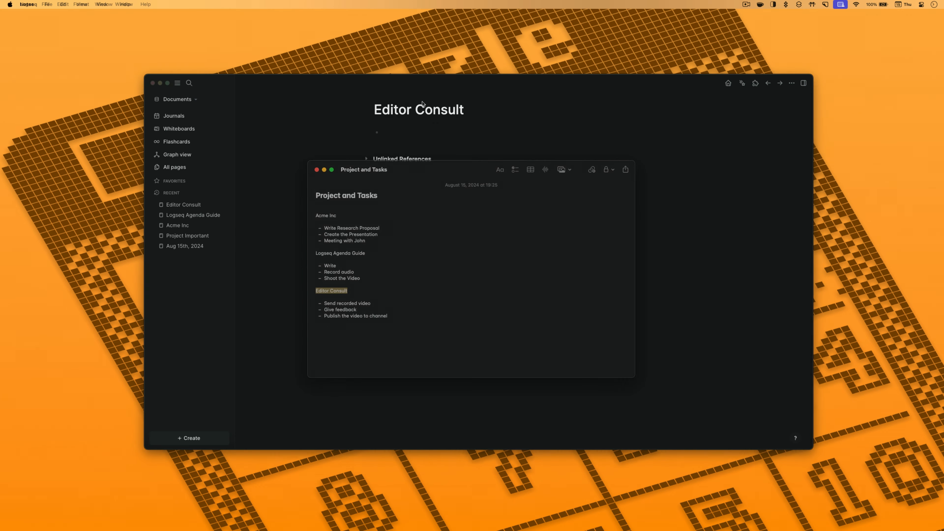
{"action": "left_click_drag", "start_coordinate": [388, 316], "coordinate": [326, 305]}
{"action": "key", "text": "super+c"}
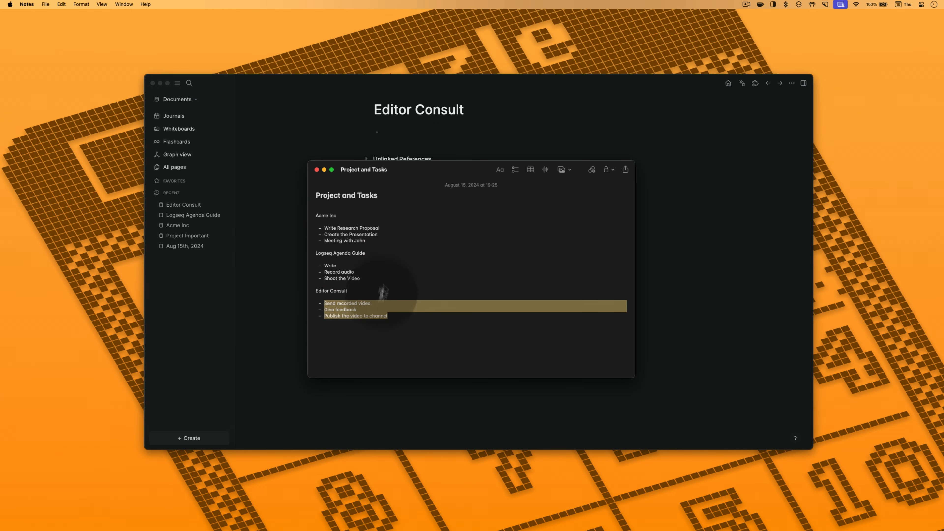
{"action": "left_click", "coordinate": [413, 133]}
{"action": "key", "text": "super+v"}
Step: Turn Send recorded video into a TODO and tag it with #ProjectAgenda
{"action": "left_click", "coordinate": [463, 135]}
{"action": "key", "text": "super+Return"}
{"action": "key", "text": "super+v"}
{"action": "key", "text": "super+z"}
{"action": "left_click", "coordinate": [464, 135]}
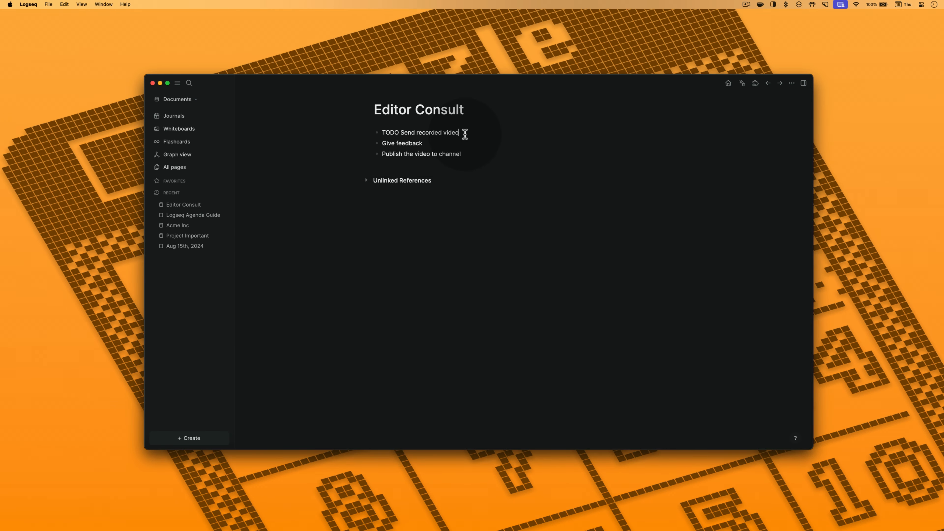
{"action": "type", "text": "#ProjectAgenda"}
{"action": "key", "text": "Return"}
Step: Turn Give feedback and Publish the video to channel into TODOs, each tagged with #ProjectAgenda
{"action": "left_click", "coordinate": [453, 144]}
{"action": "key", "text": "super+Return"}
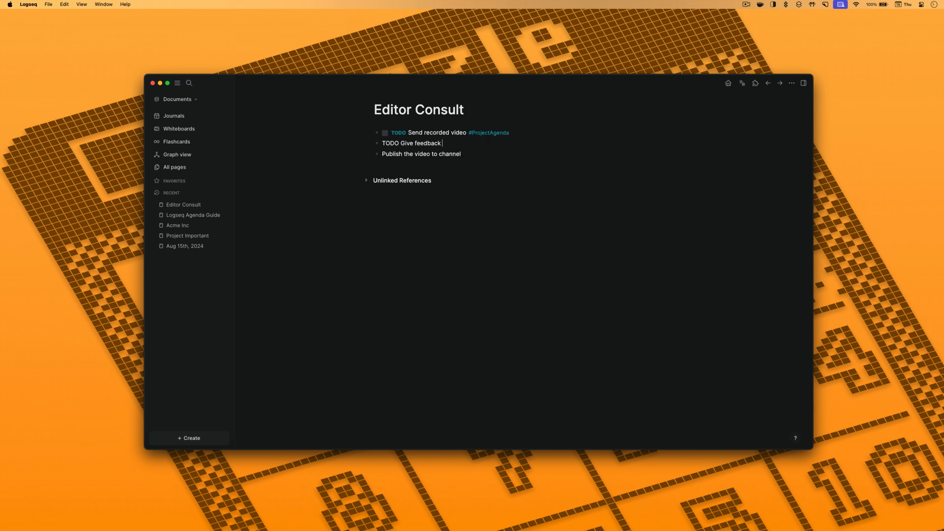
{"action": "type", "text": "#ProjectAgenda"}
{"action": "key", "text": "Return"}
{"action": "left_click", "coordinate": [484, 155]}
{"action": "key", "text": "super+Return"}
{"action": "type", "text": "#ProjectAgenda"}
{"action": "key", "text": "Return"}
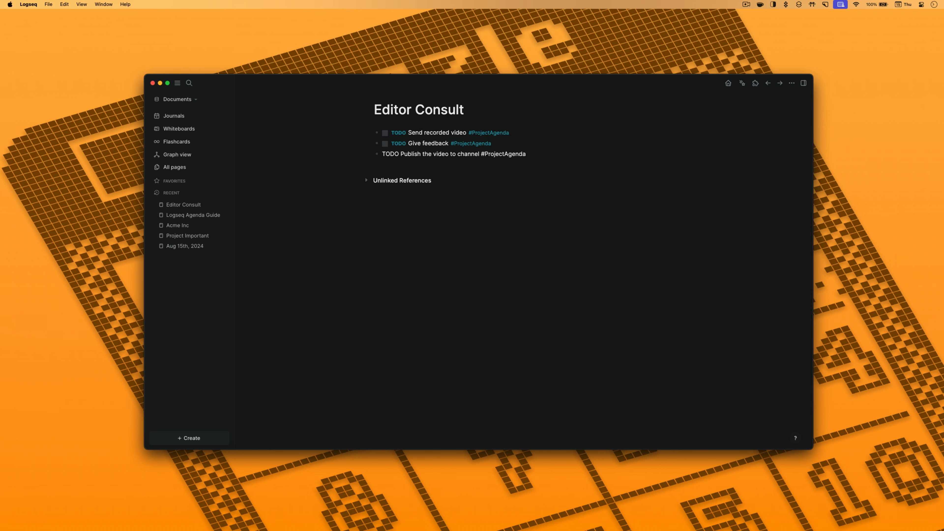
{"action": "left_click", "coordinate": [547, 190]}
Step: In the Agenda calendar, schedule the three backlog tasks of Logseq Agenda Guide on Aug 22 and those of Editor Consult on Aug 24
{"action": "left_click", "coordinate": [742, 84]}
{"action": "left_click", "coordinate": [633, 95]}
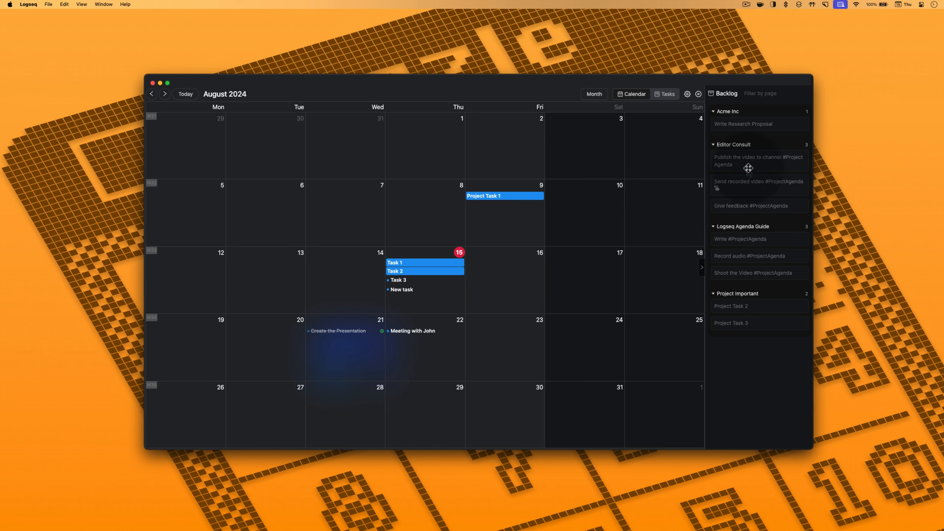
{"action": "left_click_drag", "start_coordinate": [747, 164], "coordinate": [595, 219]}
{"action": "left_click_drag", "start_coordinate": [582, 204], "coordinate": [585, 379]}
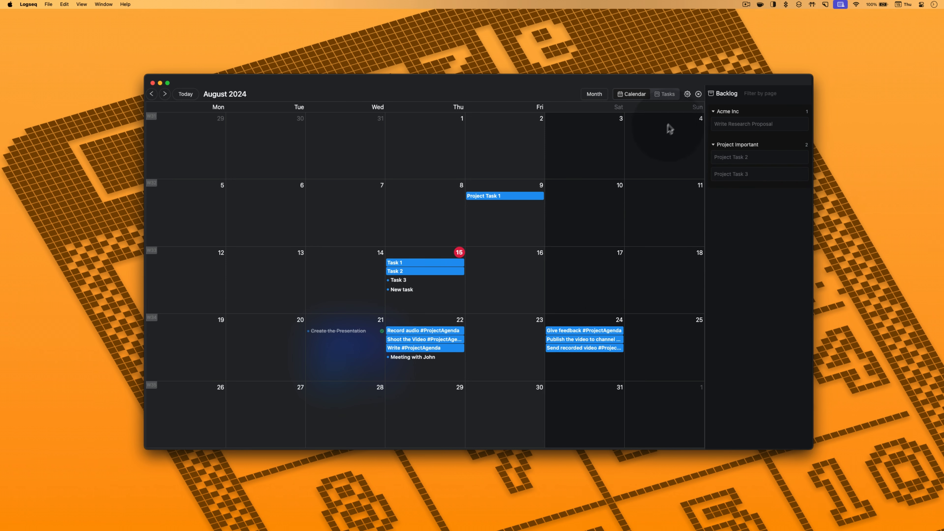
Step: Start a new filter in the Agenda settings and set its color to pink E91E63
{"action": "left_click", "coordinate": [686, 95]}
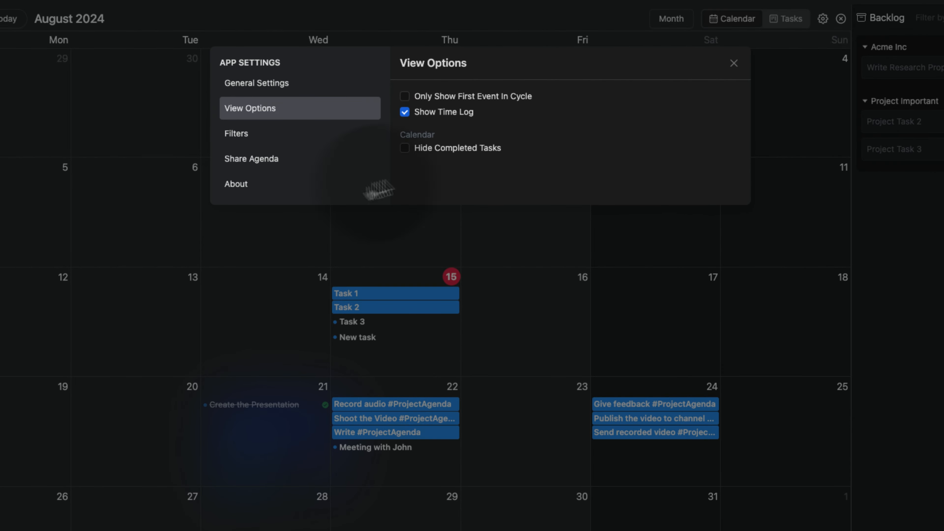
{"action": "left_click", "coordinate": [283, 141]}
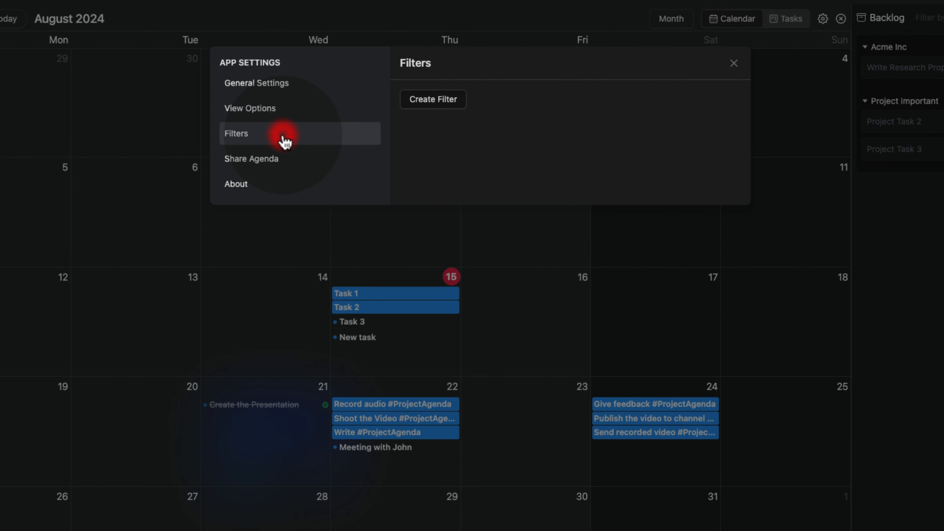
{"action": "left_click", "coordinate": [426, 105]}
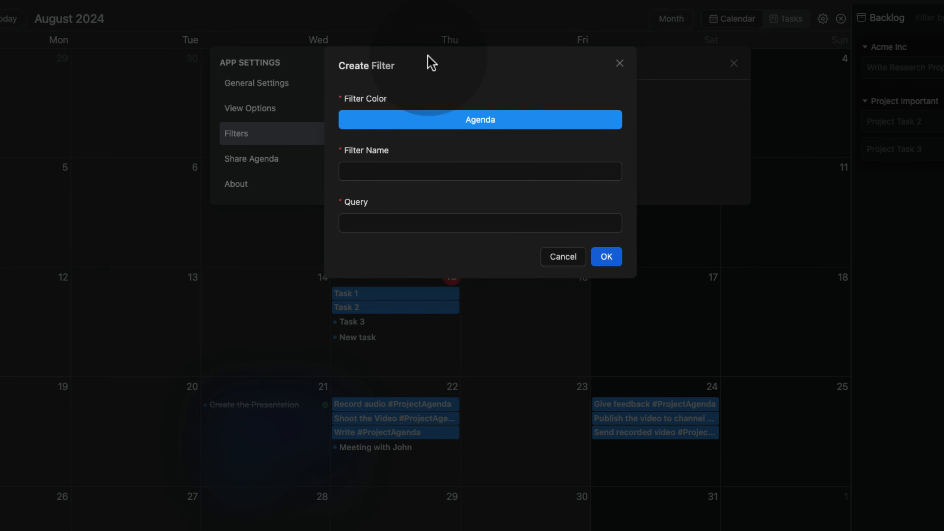
{"action": "left_click", "coordinate": [465, 125]}
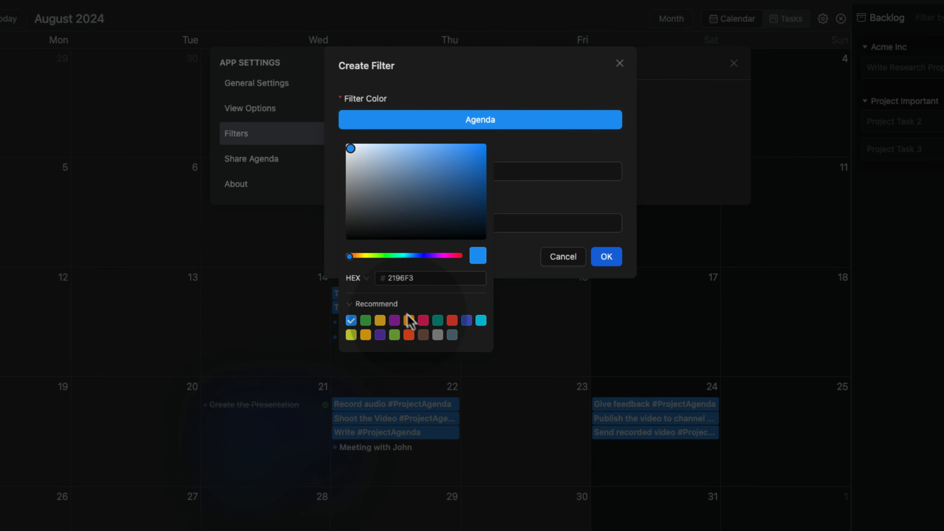
{"action": "left_click", "coordinate": [422, 321]}
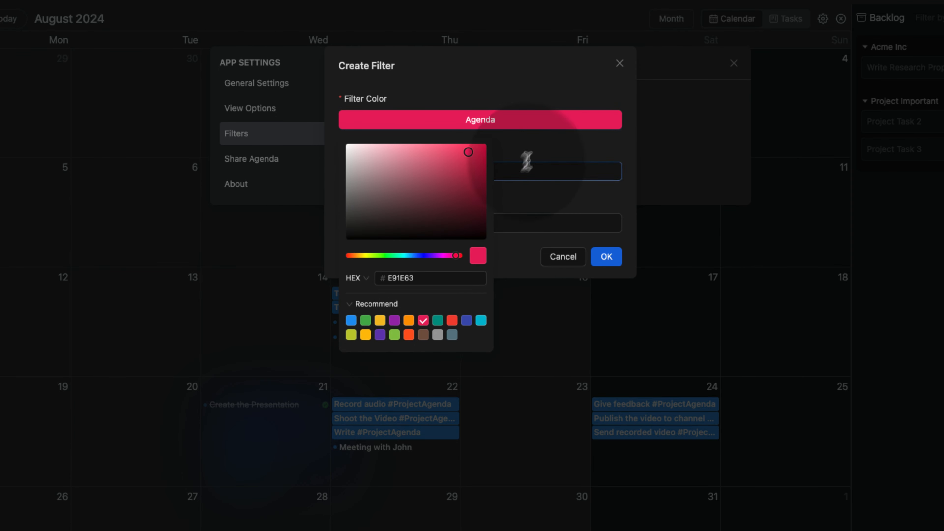
{"action": "left_click", "coordinate": [534, 148]}
Step: Name the filter Project Agenda, give it the query (and (task TODO DOING DONE) [[ProjectAgenda]]), save it and close the settings
{"action": "left_click", "coordinate": [458, 175]}
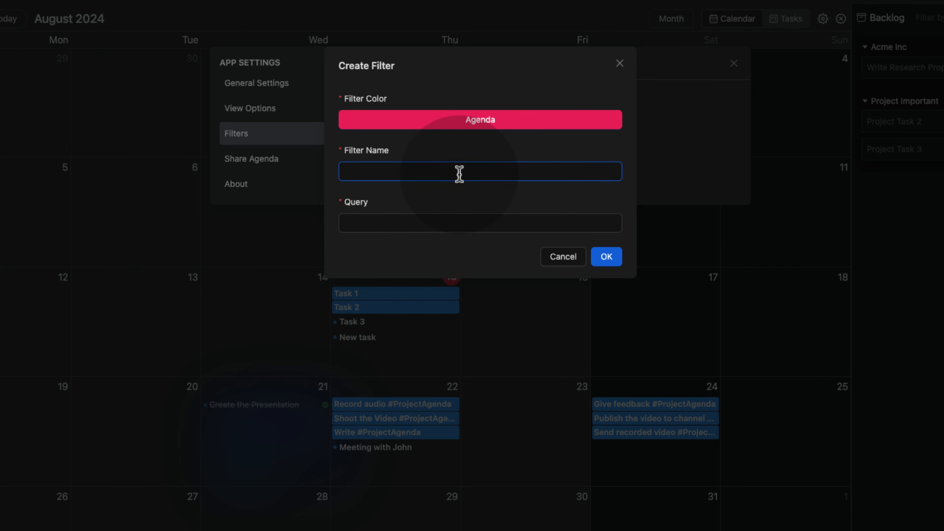
{"action": "type", "text": "Project Agenda"}
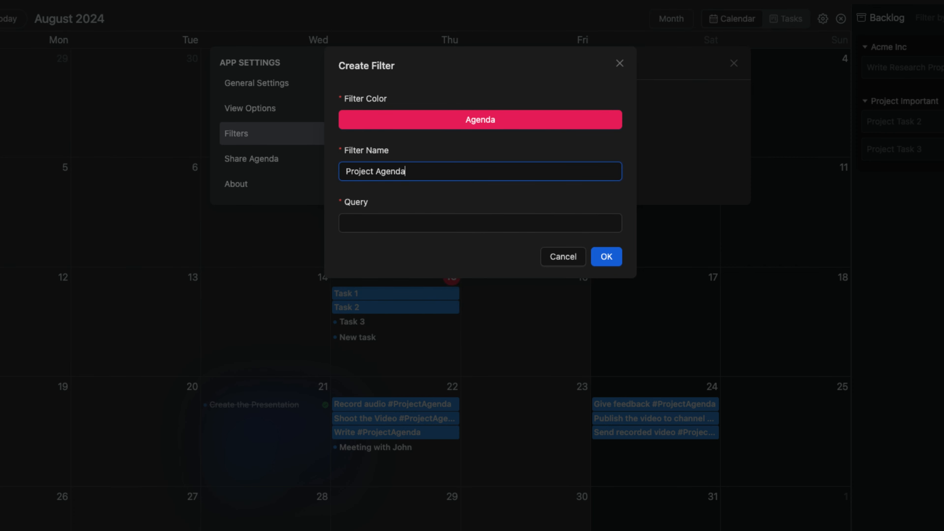
{"action": "key", "text": "Tab"}
{"action": "type", "text": "(and (task TODO DOING DONE) [[ProjectAgenda]])"}
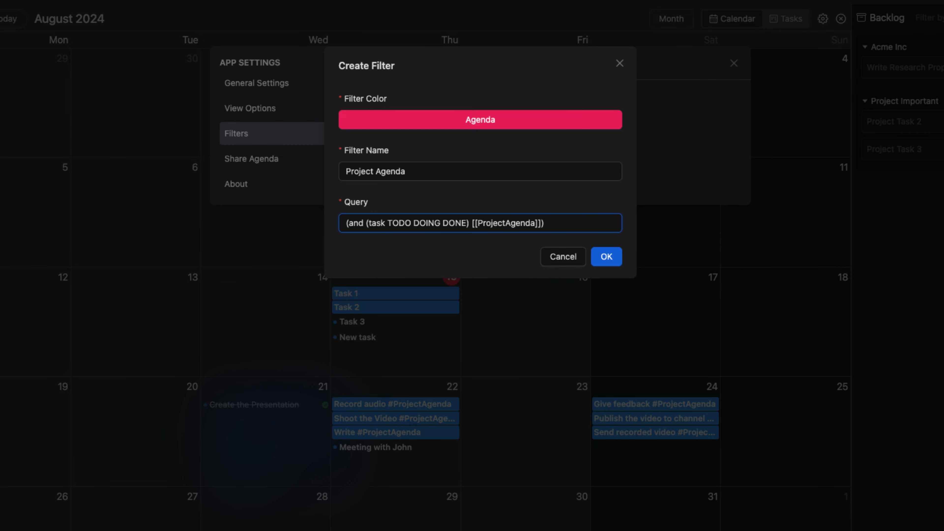
{"action": "left_click", "coordinate": [609, 258]}
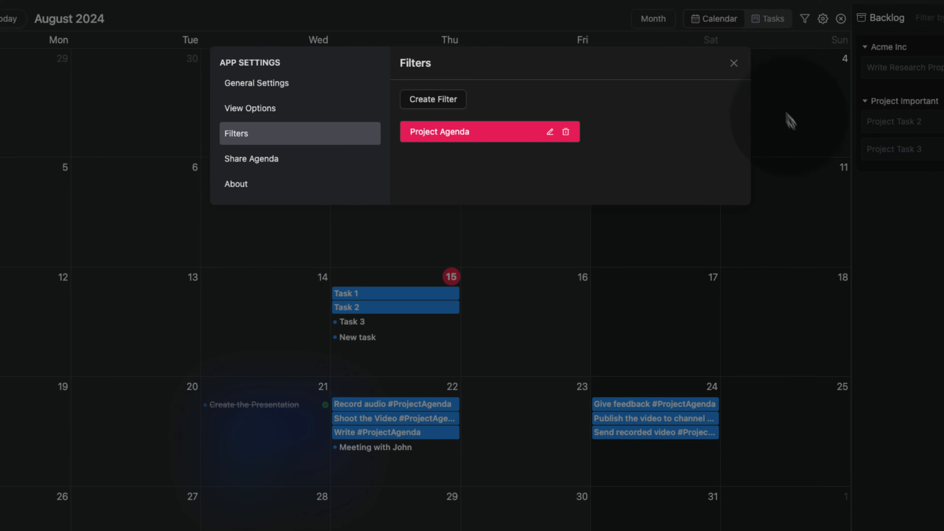
{"action": "left_click", "coordinate": [734, 63]}
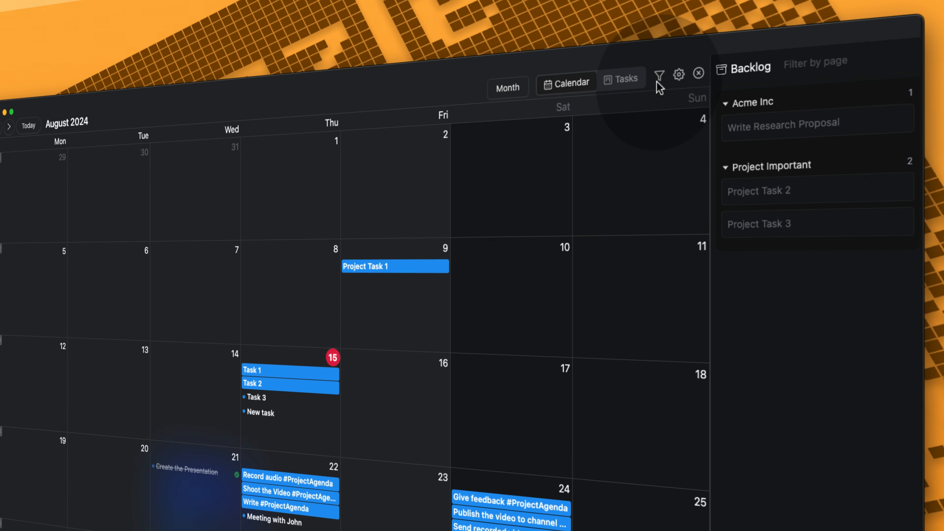
Step: Apply the Project Agenda filter to view only its tasks in the calendar, and clear the filter again
{"action": "left_click", "coordinate": [659, 78]}
{"action": "left_click", "coordinate": [606, 108]}
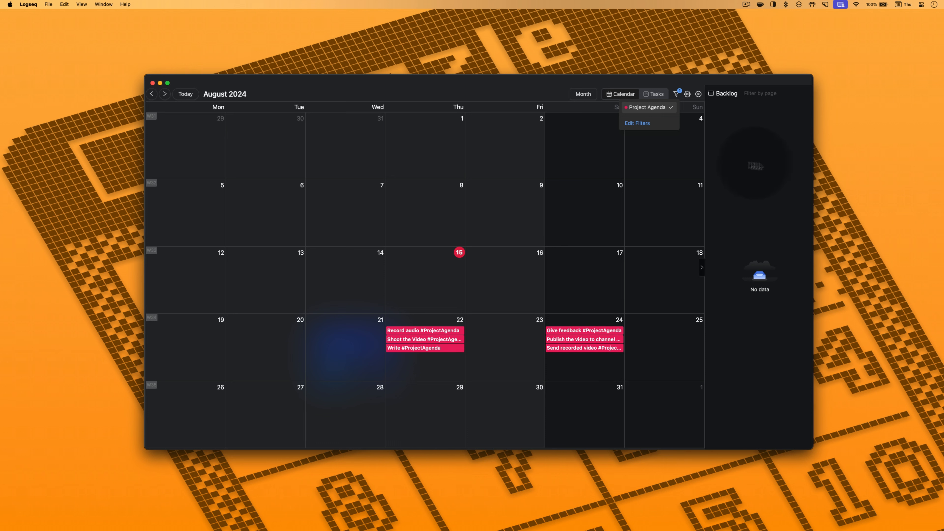
{"action": "left_click", "coordinate": [758, 92]}
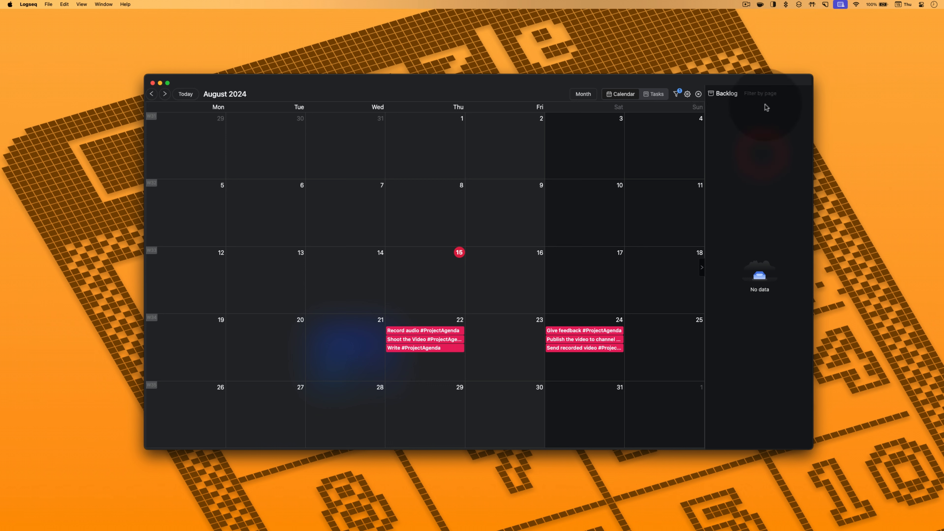
{"action": "left_click", "coordinate": [676, 94]}
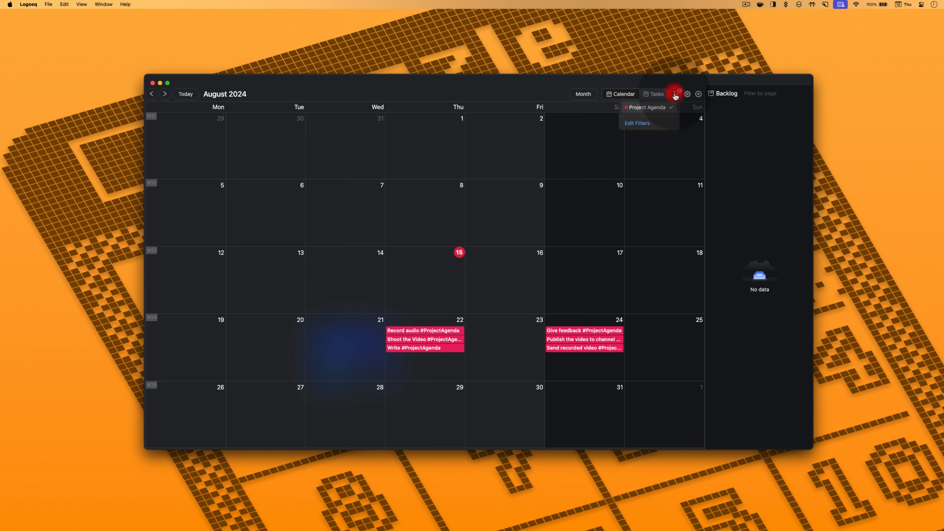
{"action": "left_click", "coordinate": [655, 107]}
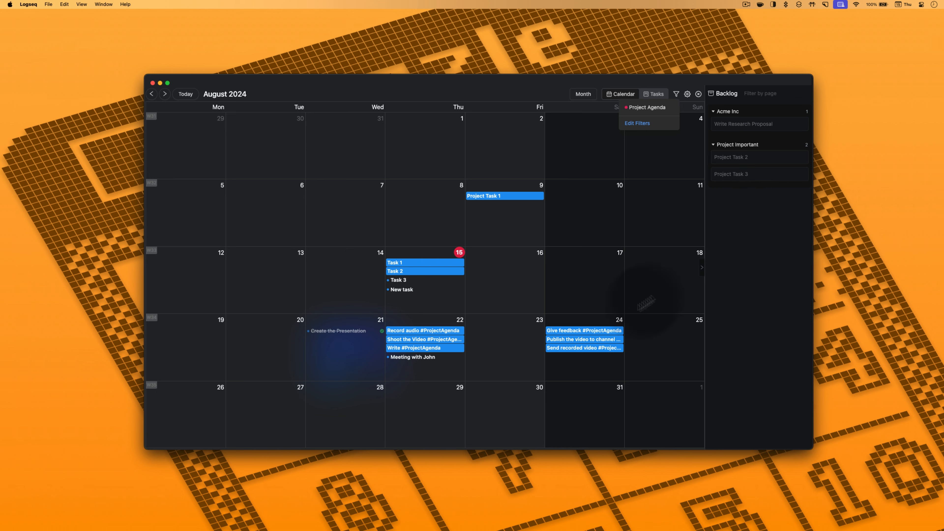
{"action": "left_click_drag", "start_coordinate": [557, 330], "coordinate": [751, 250]}
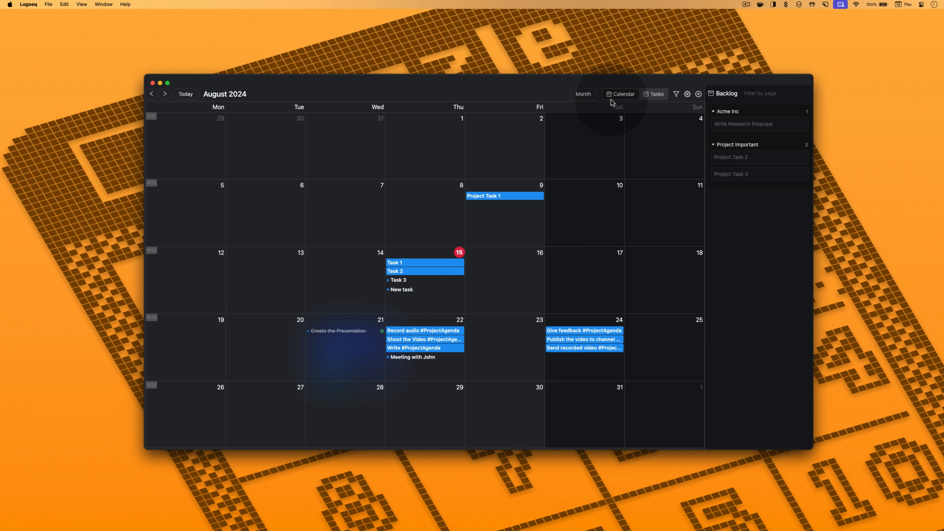
Step: View the Share Agenda ICS file settings, close them and switch to the task board
{"action": "left_click", "coordinate": [687, 94]}
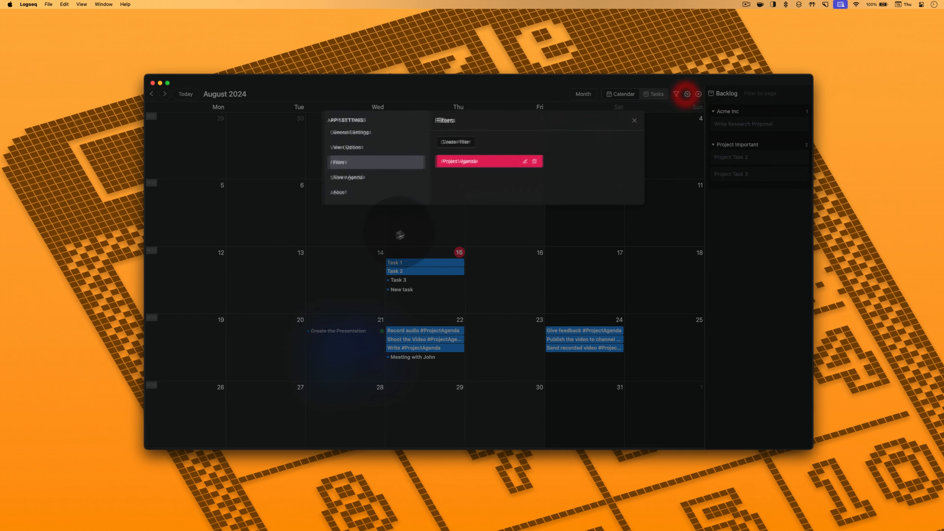
{"action": "left_click", "coordinate": [376, 180]}
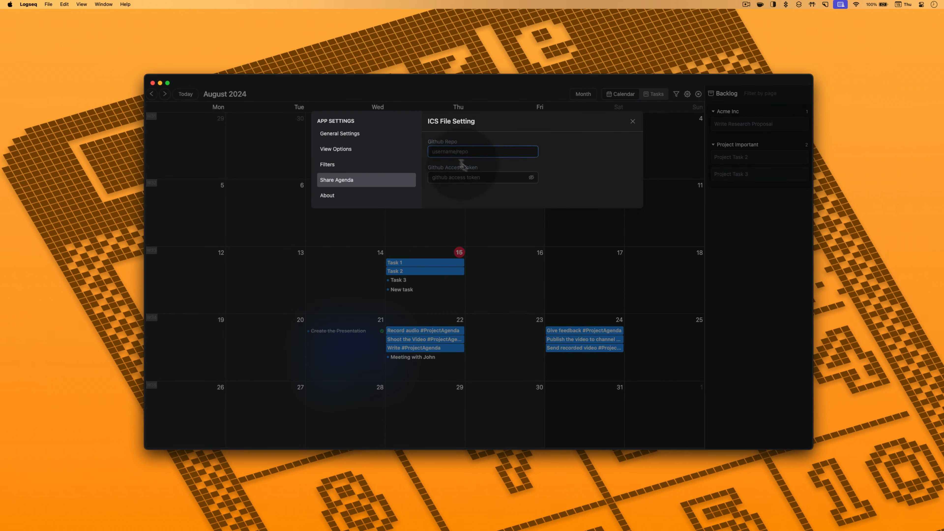
{"action": "left_click", "coordinate": [633, 122]}
{"action": "left_click", "coordinate": [654, 93]}
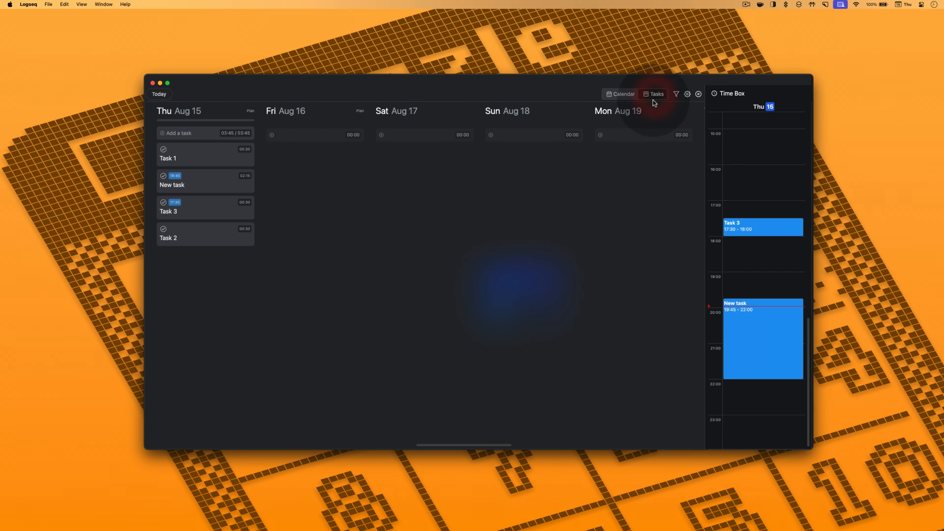